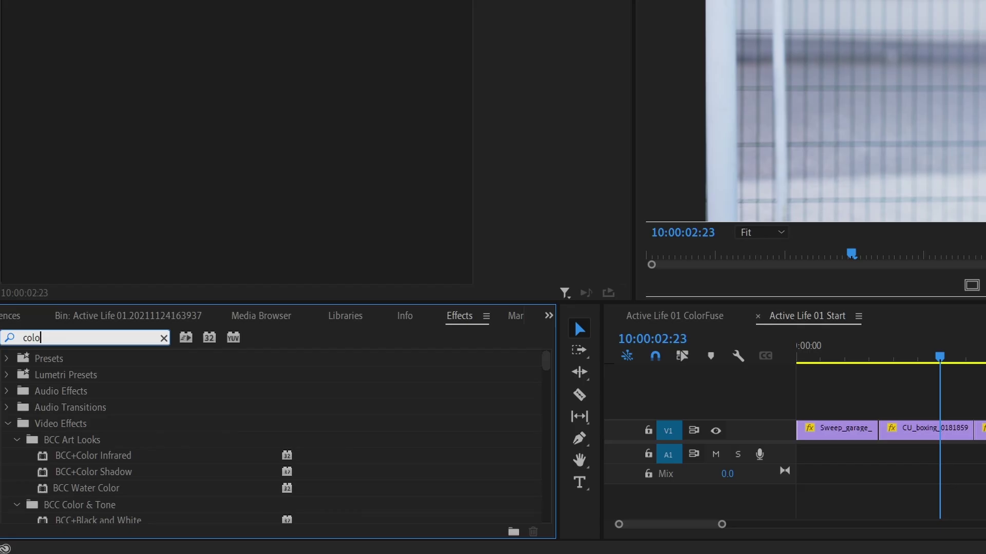
Search 'colorfu' in Effects and drop S_ColorFuse onto the CU_boxing clip.
text(rf)
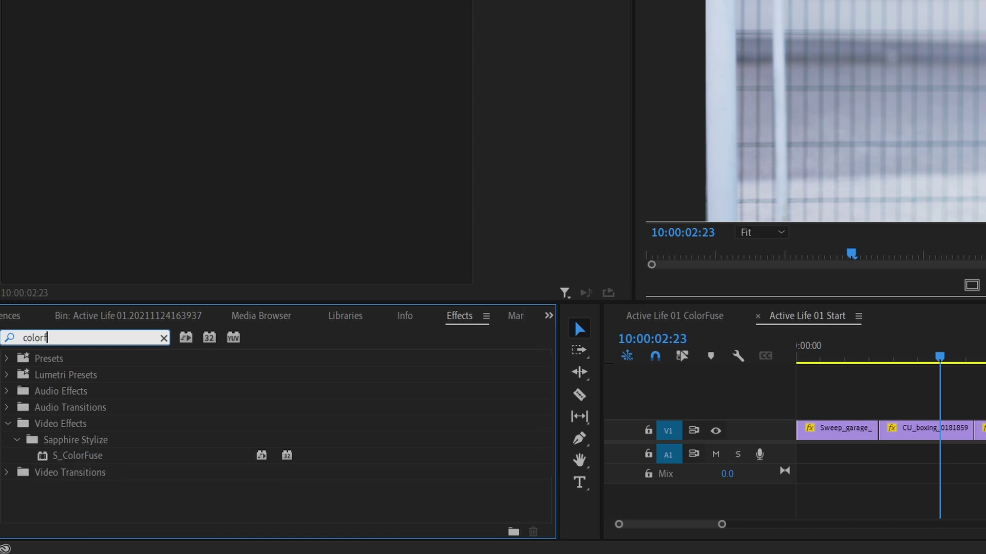
text(u)
drag(83, 456, 928, 447)
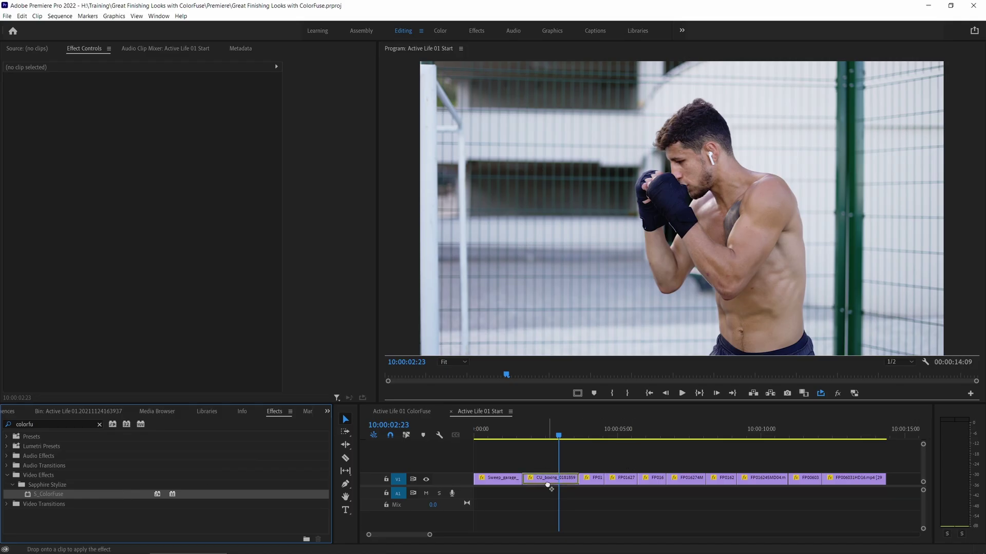
drag(549, 480, 548, 480)
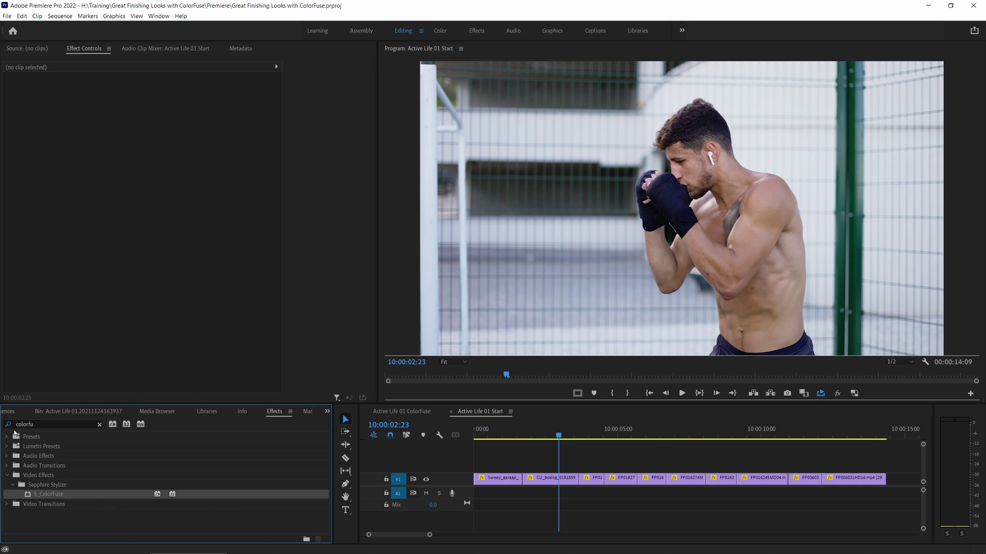
Create a new Adjustment Layer, place it on V2 and stretch it to the sequence end.
click(327, 414)
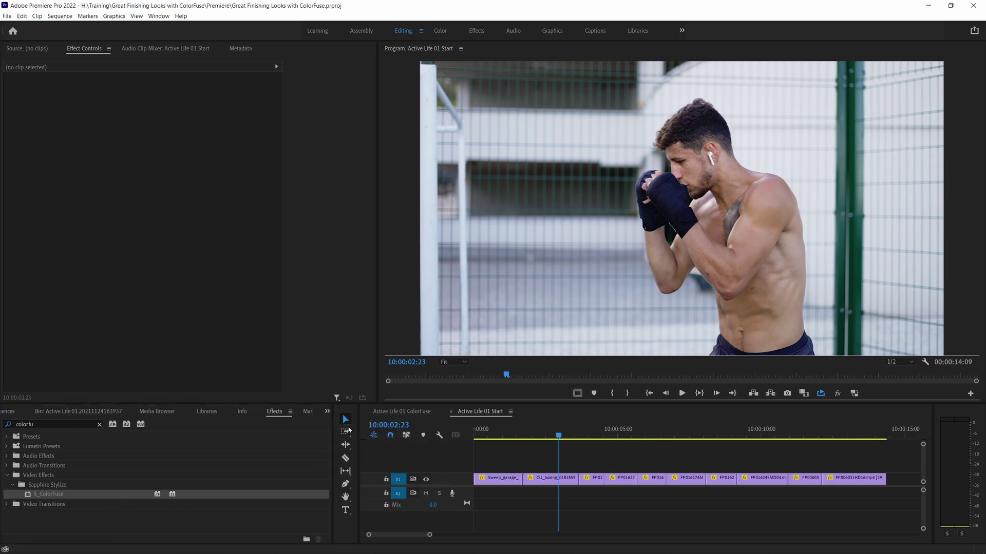
click(343, 422)
click(302, 539)
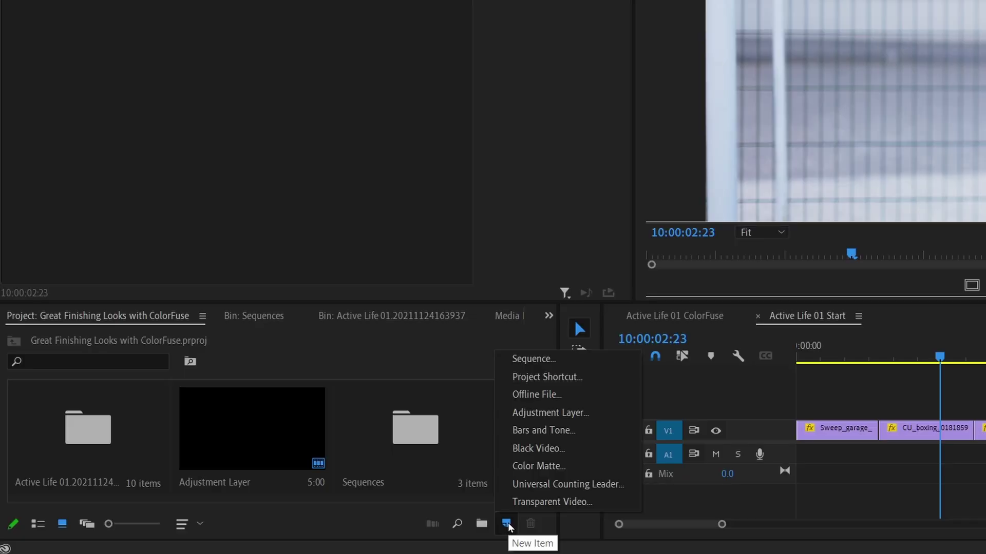
click(600, 414)
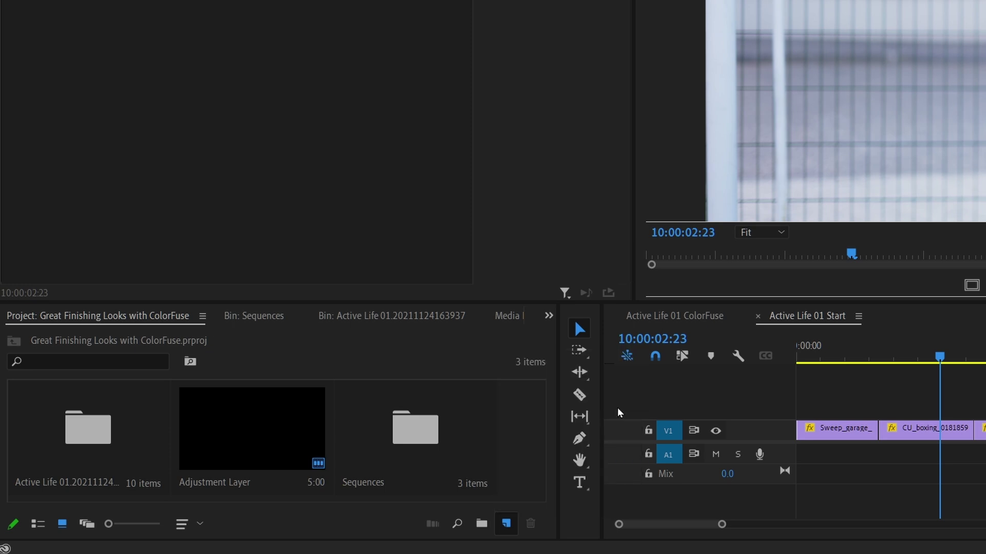
click(555, 318)
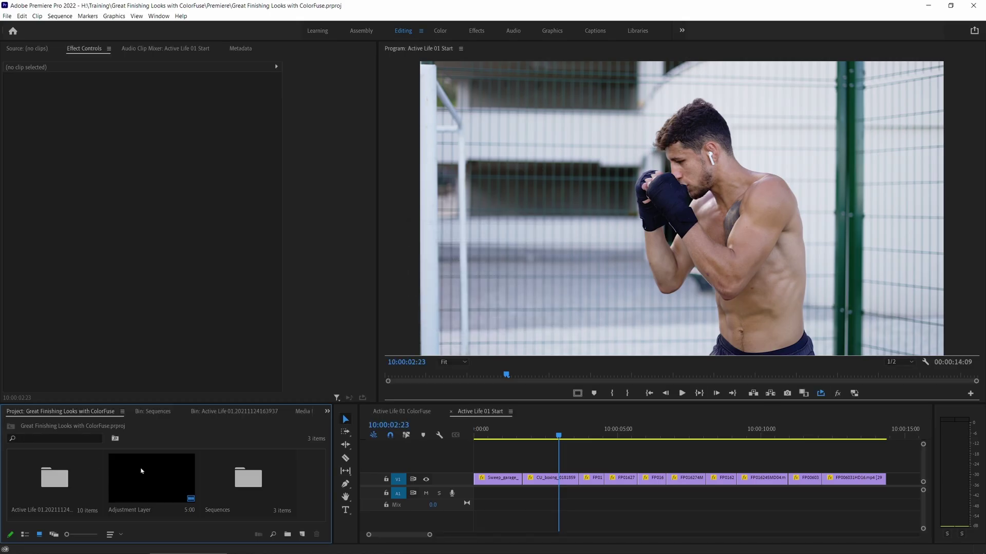
drag(159, 481, 473, 465)
drag(616, 466, 885, 466)
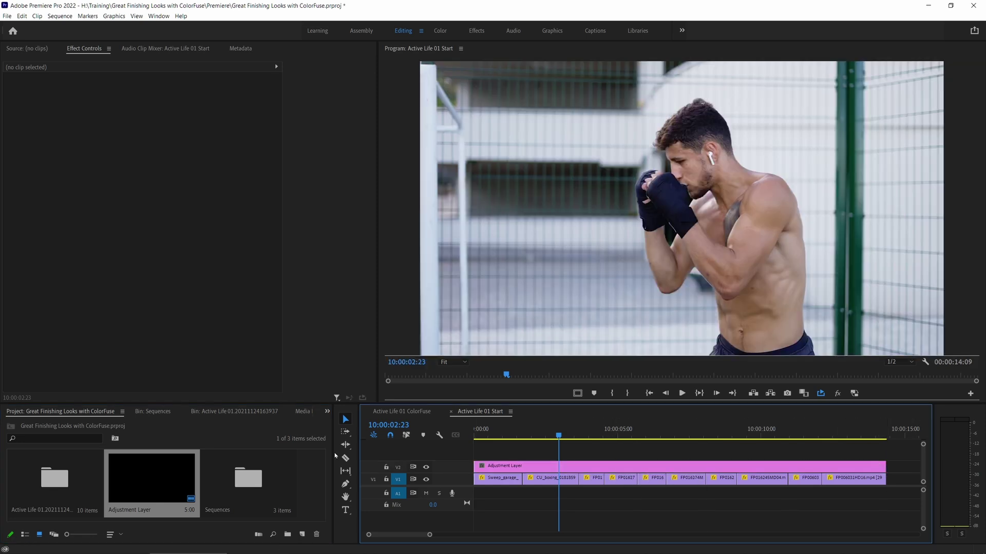
Apply S_ColorFuse from the Effects panel to the adjustment layer.
click(327, 412)
click(360, 486)
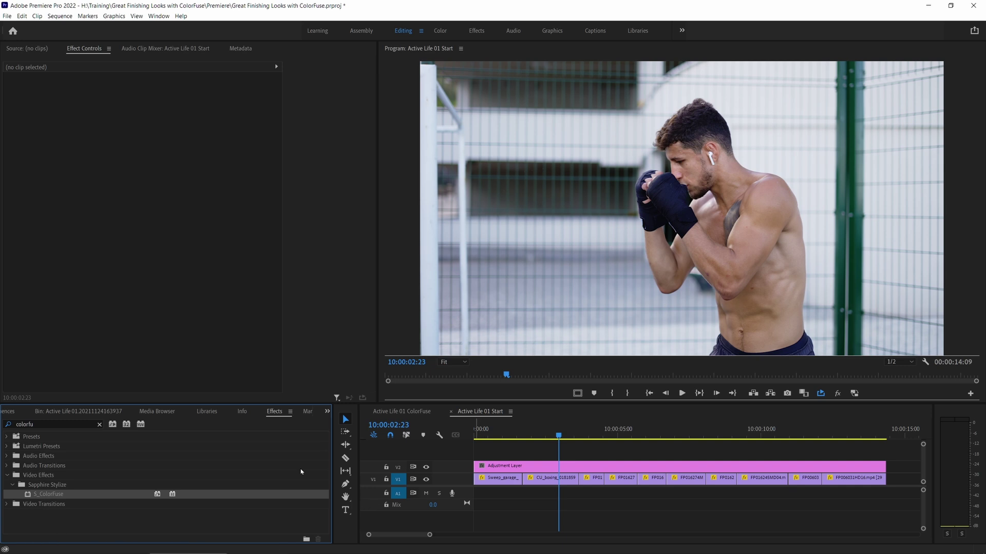
drag(277, 475, 558, 472)
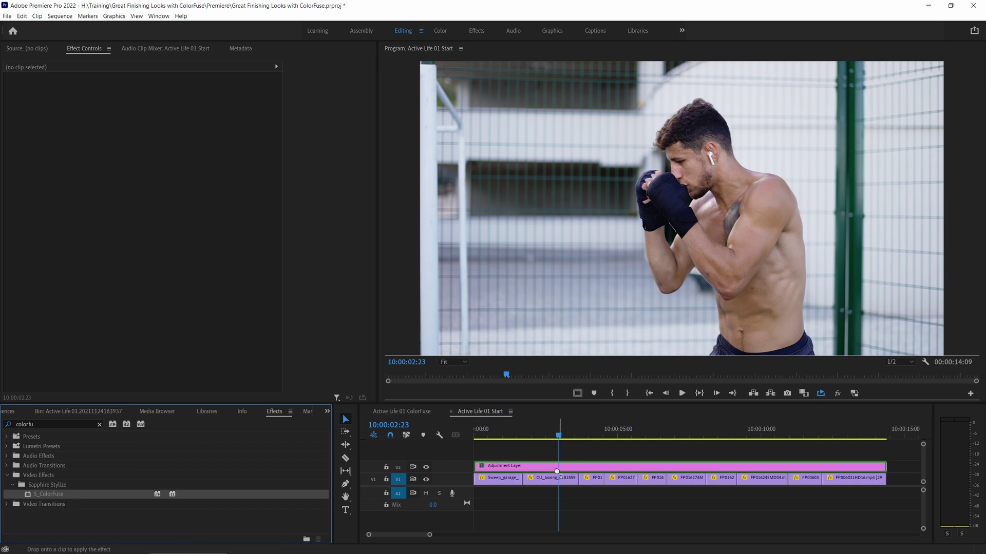
drag(557, 471, 560, 474)
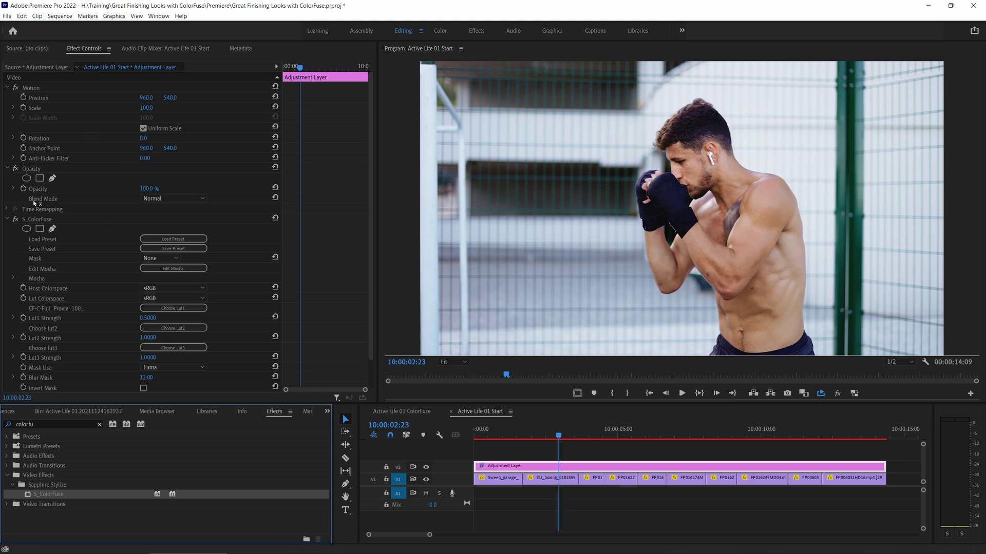
click(15, 219)
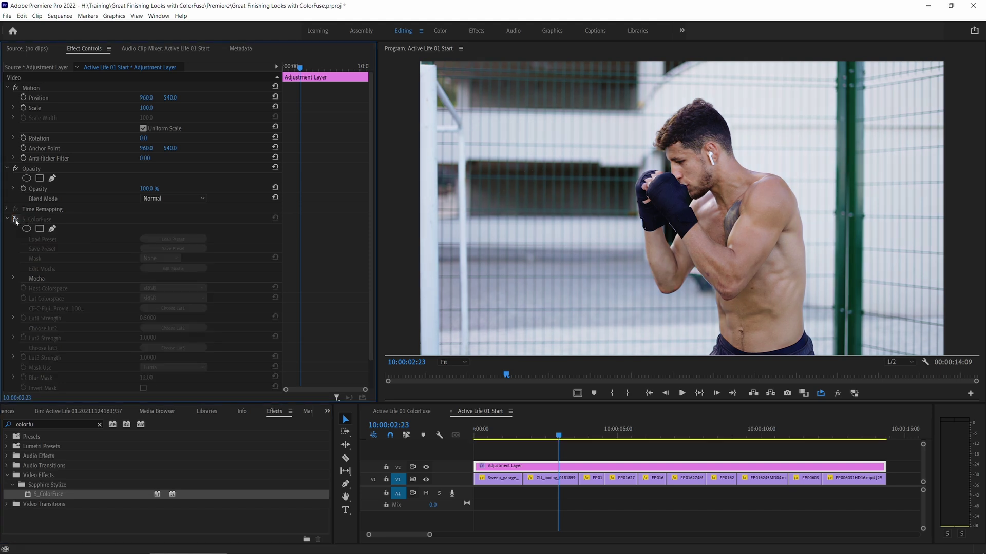
click(15, 220)
click(15, 220)
click(16, 221)
scroll(262, 378, down, 1)
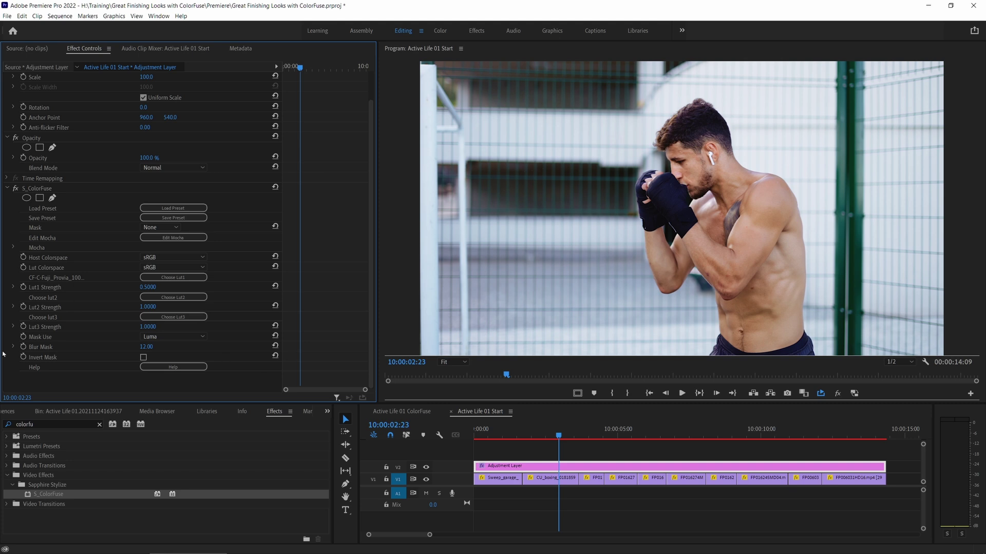
Search 'ocio' in the Effects panel and scrub Lut1 Strength down to 0.3000.
click(17, 424)
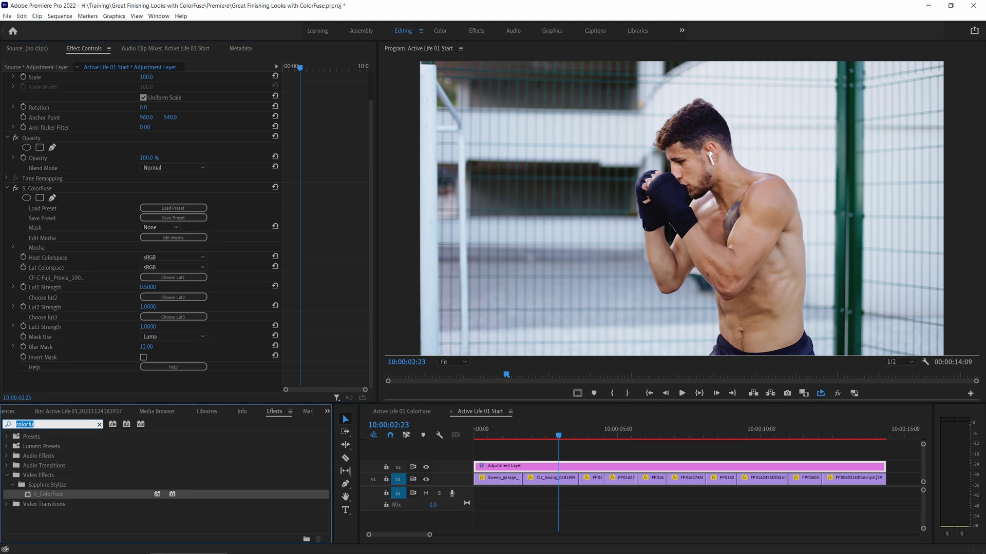
text(ocio)
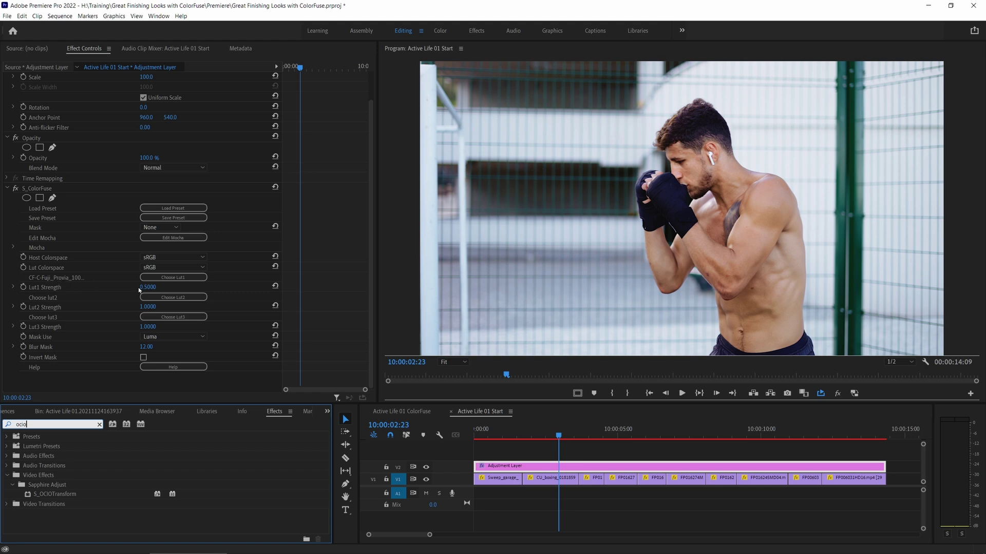
drag(151, 291, 123, 287)
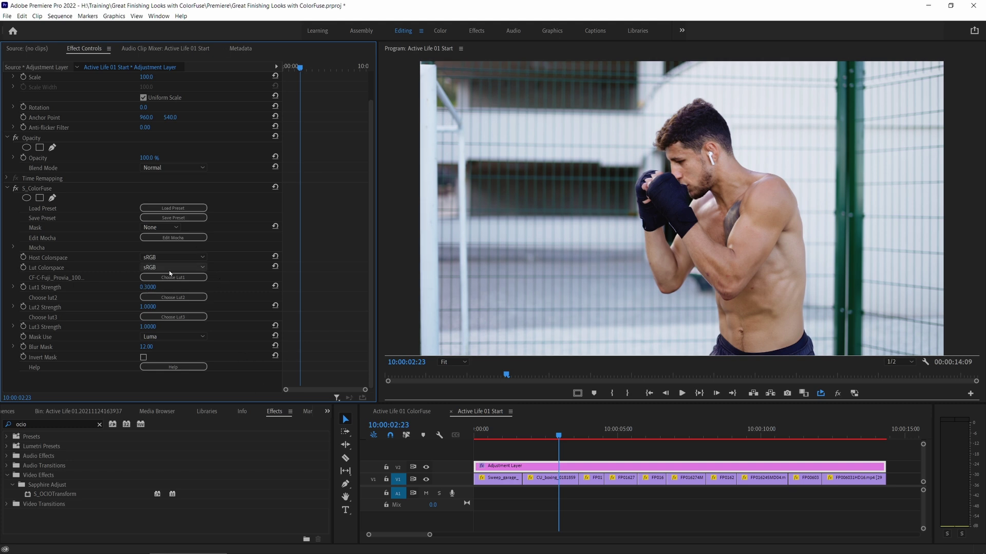
Load CF-S-Dystopian_Values.cube as S_ColorFuse's Lut1 via the Choose 3D LUT dialog.
click(196, 279)
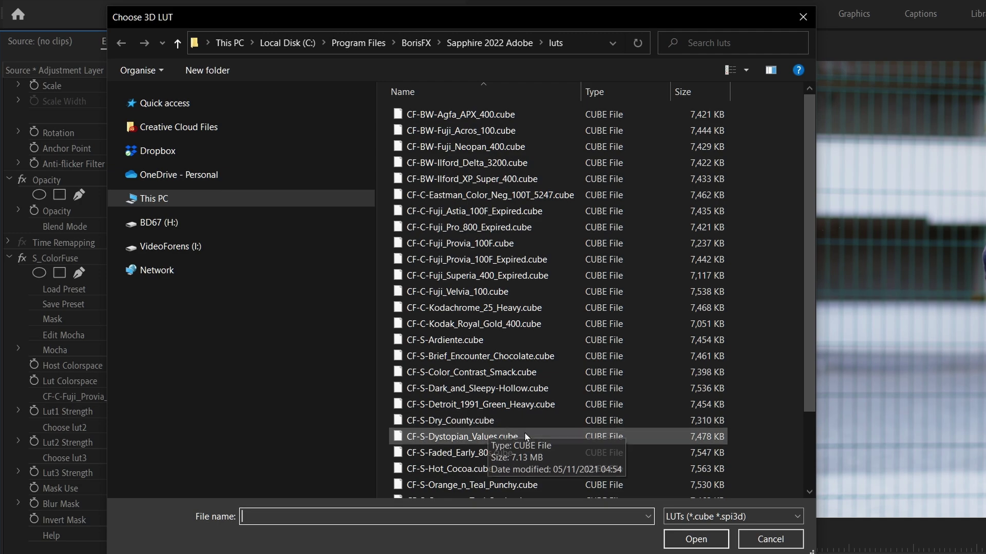
scroll(522, 300, down, 2)
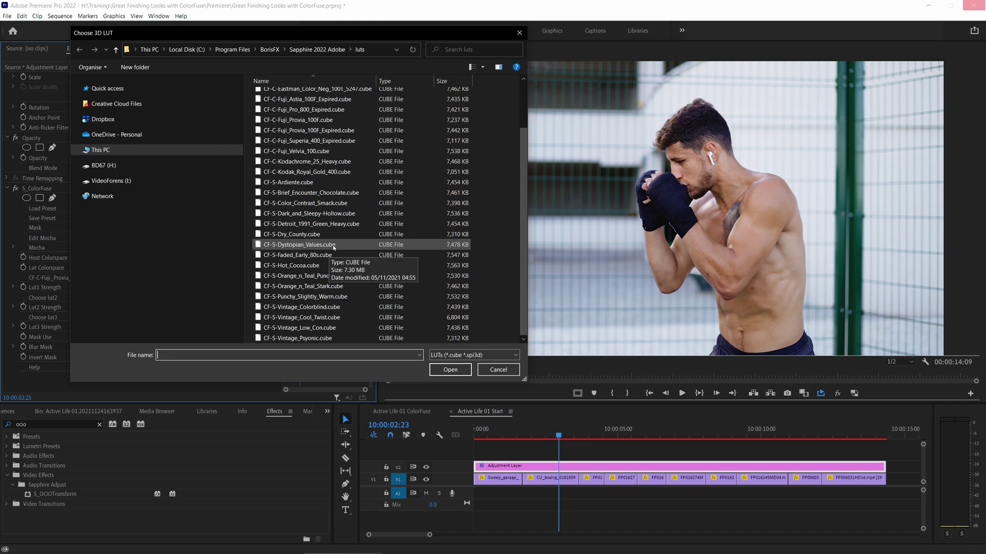
double_click(308, 245)
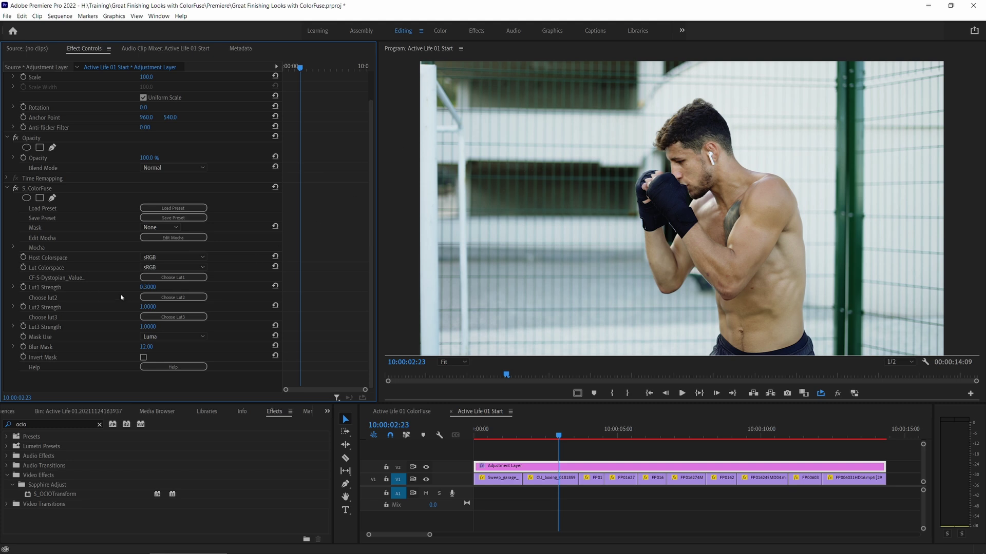
Scrub the Dystopian_Values Lut1 Strength up to 1.0000 for a strong green-teal look.
mouse_move(147, 287)
mouse_down()
mouse_move(169, 287)
mouse_move(133, 287)
mouse_move(164, 287)
mouse_up()
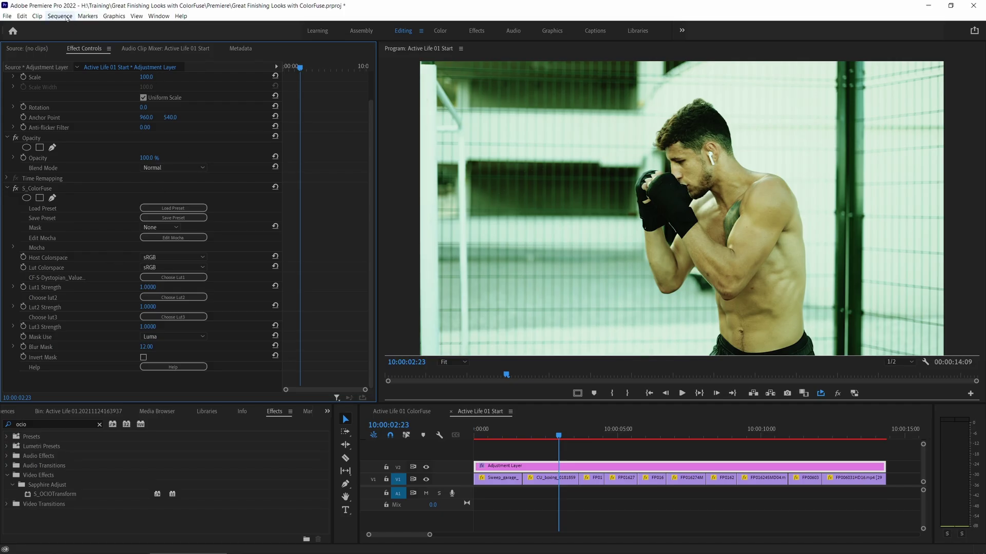
click(66, 18)
click(72, 26)
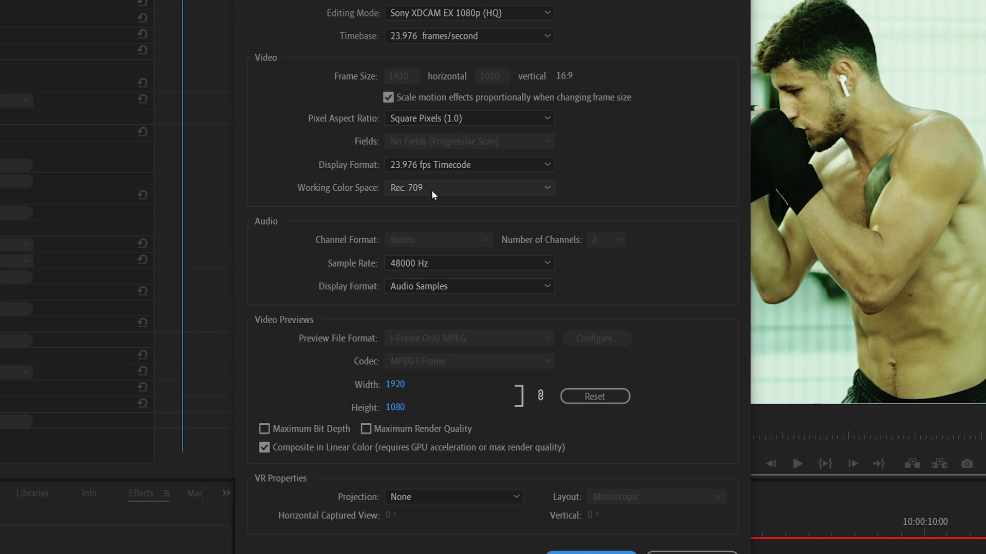
click(692, 552)
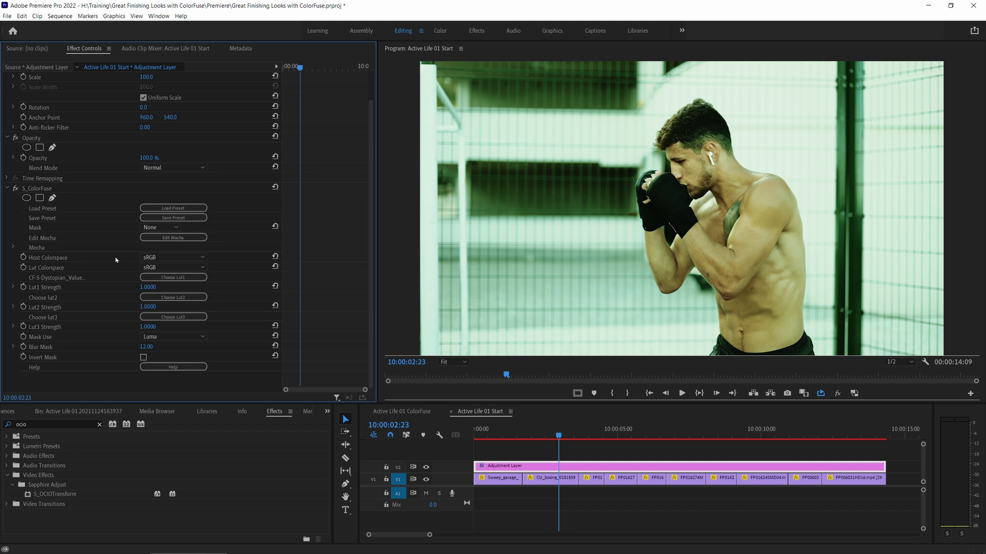
Compare sRGB and rec709 for Host Colorspace and settle on rec709, keeping Lut Colorspace sRGB.
click(201, 257)
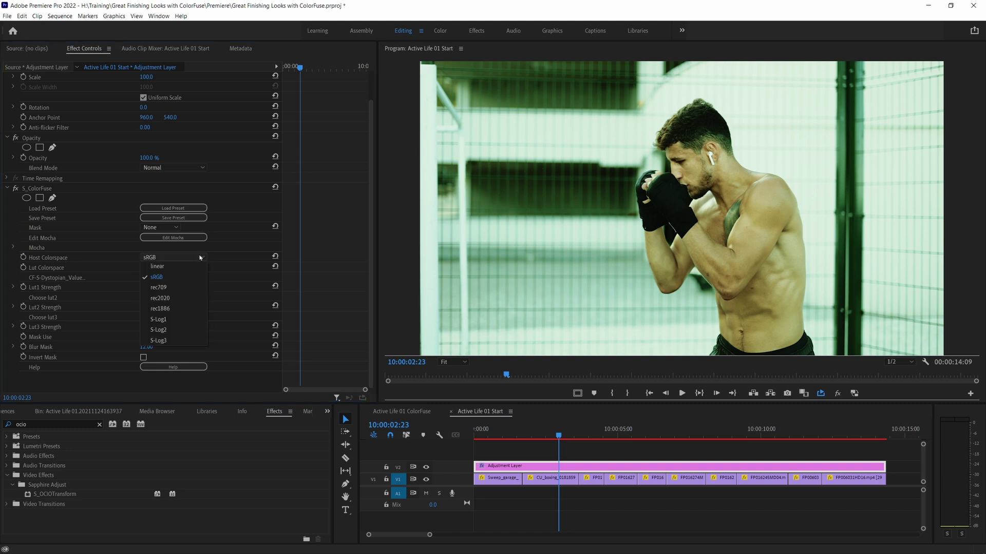
click(194, 290)
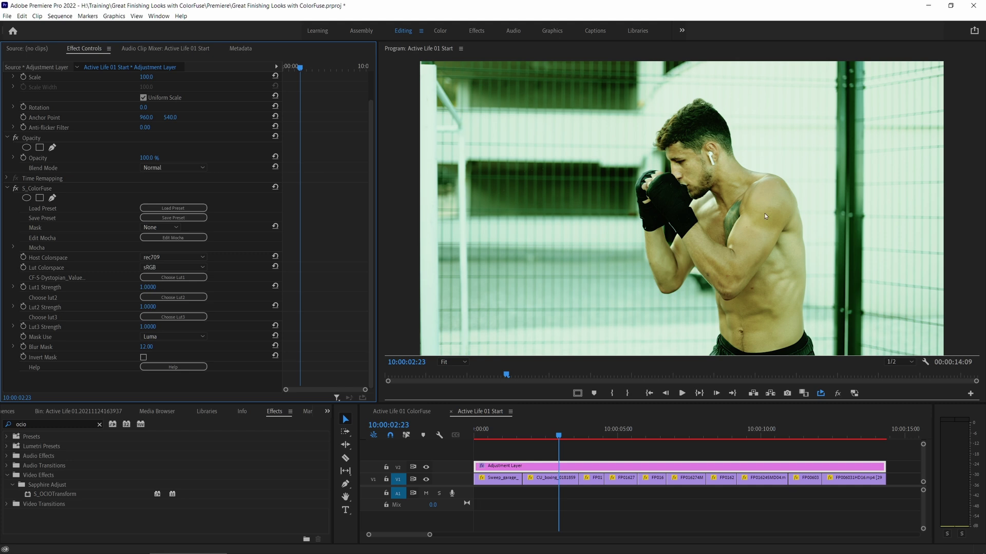
click(195, 258)
click(199, 278)
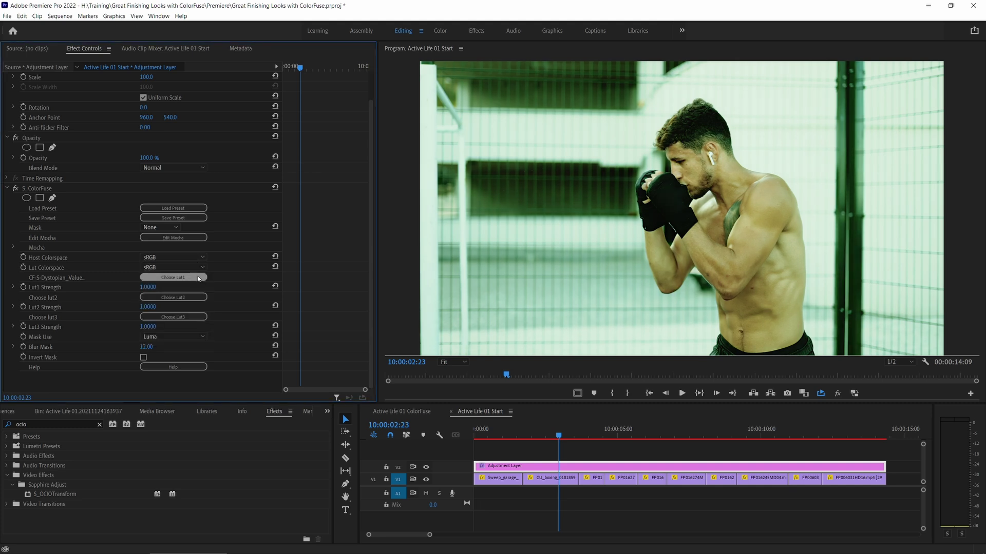
click(195, 257)
click(192, 286)
click(193, 257)
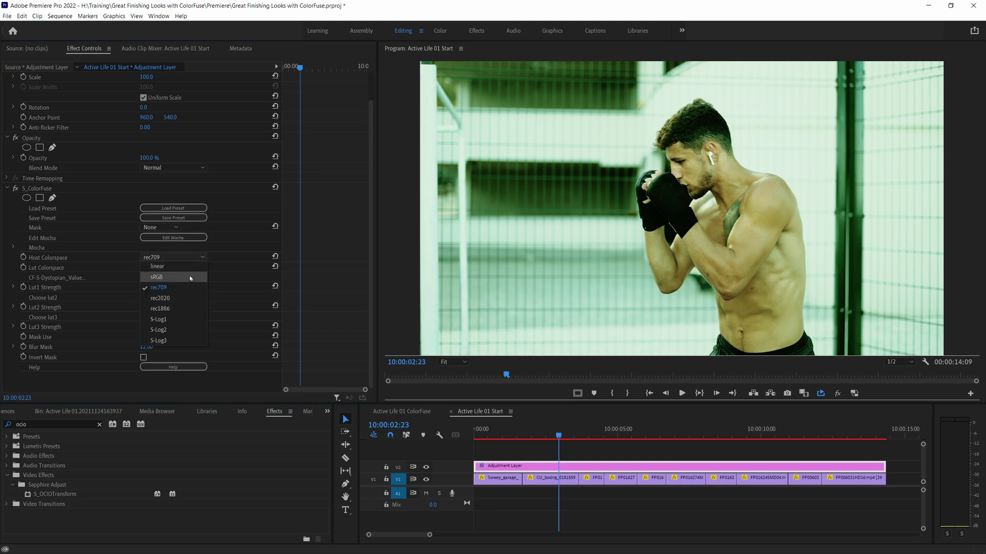
click(190, 279)
click(201, 258)
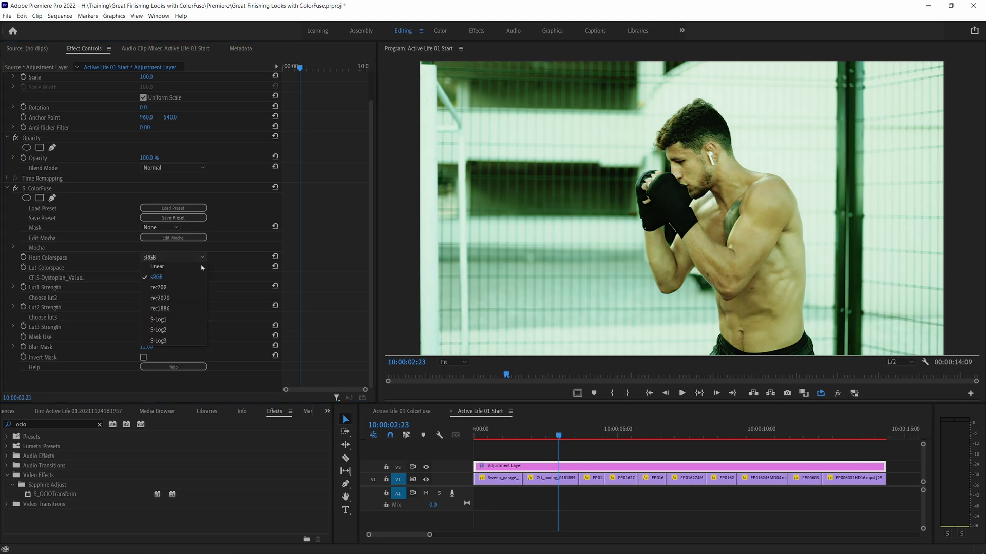
click(198, 286)
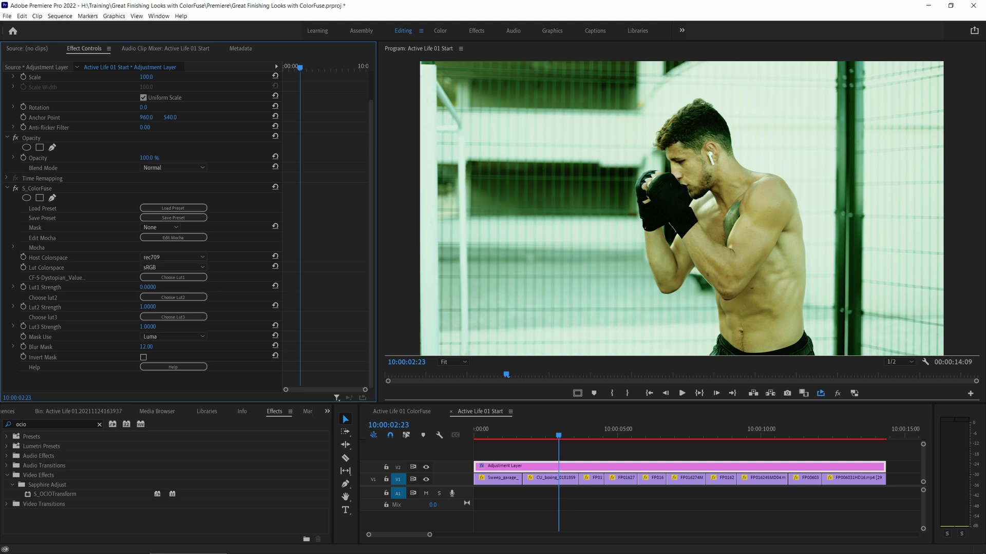
Scrub Lut1 Strength and load the black-and-white CF-BW-Agfa_APX_400 LUT as Lut2.
mouse_move(148, 287)
mouse_down()
mouse_move(164, 287)
mouse_move(135, 287)
mouse_up()
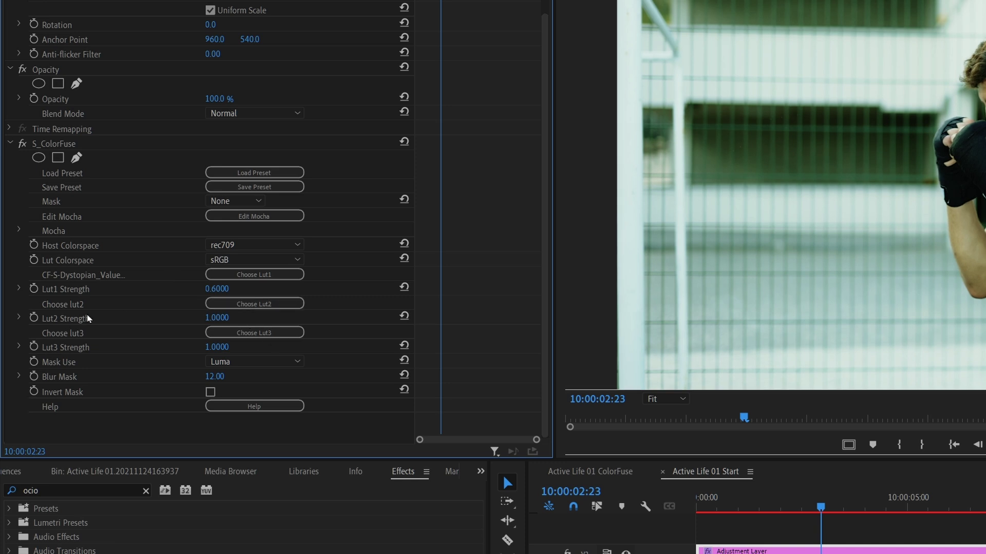
click(294, 308)
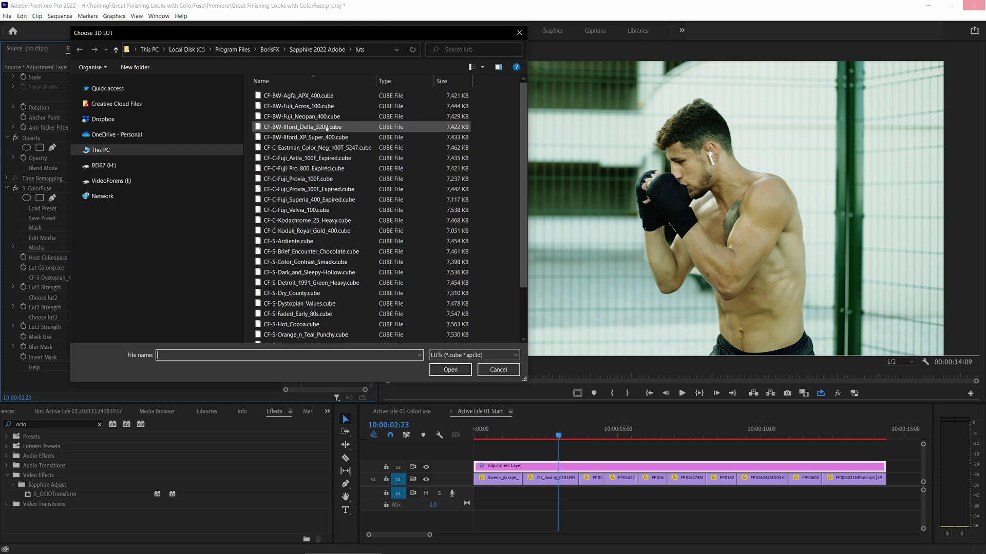
double_click(335, 128)
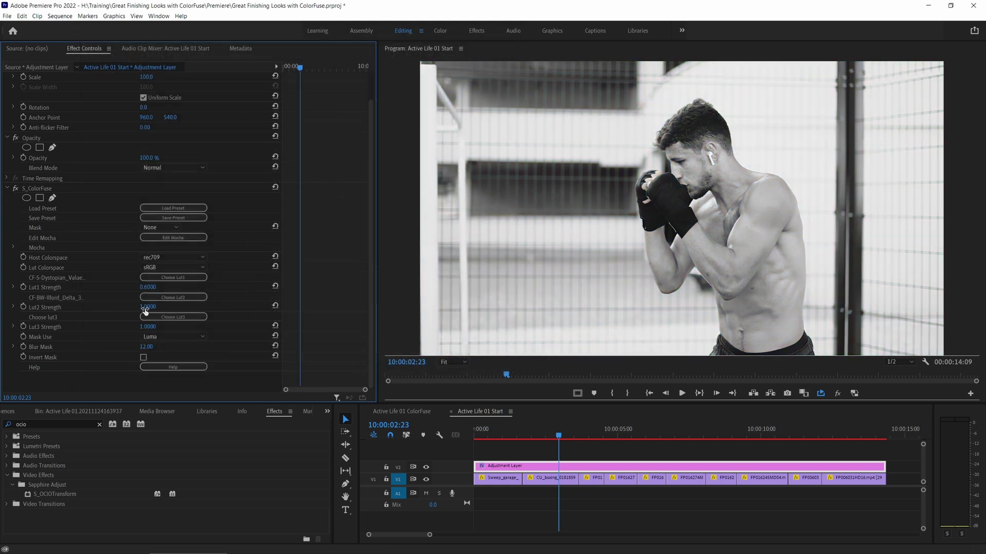
Dial Lut2 Strength to 0.21 against Lut1 at 0.38, then replay from the start.
drag(155, 308, 113, 308)
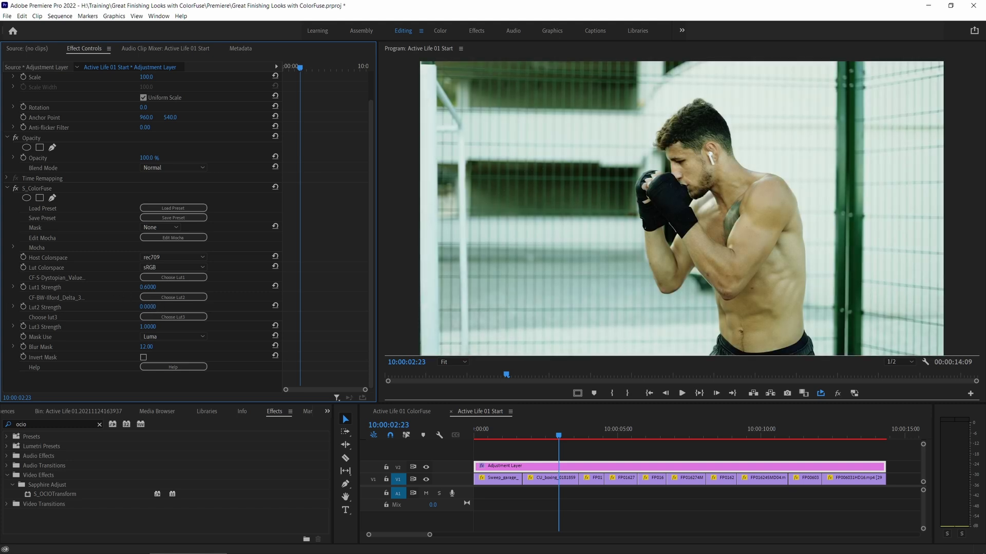
mouse_move(148, 307)
mouse_down()
mouse_move(190, 306)
mouse_move(148, 306)
mouse_up()
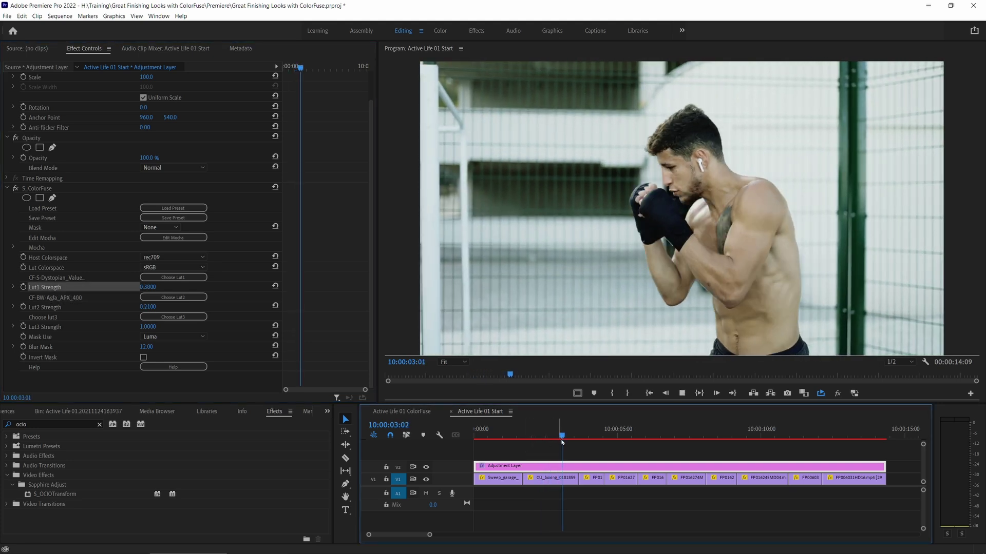
key(Home)
key(space)
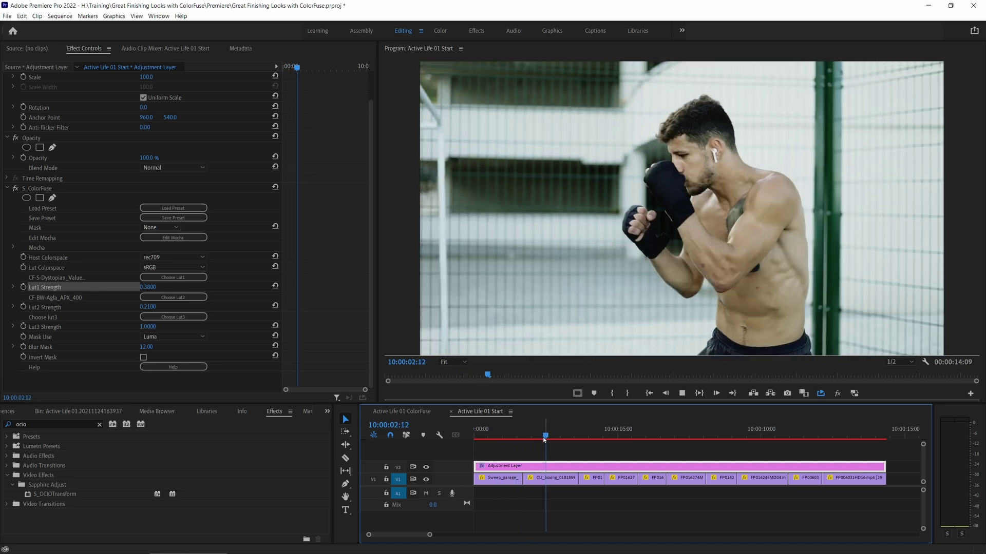
drag(529, 432, 506, 436)
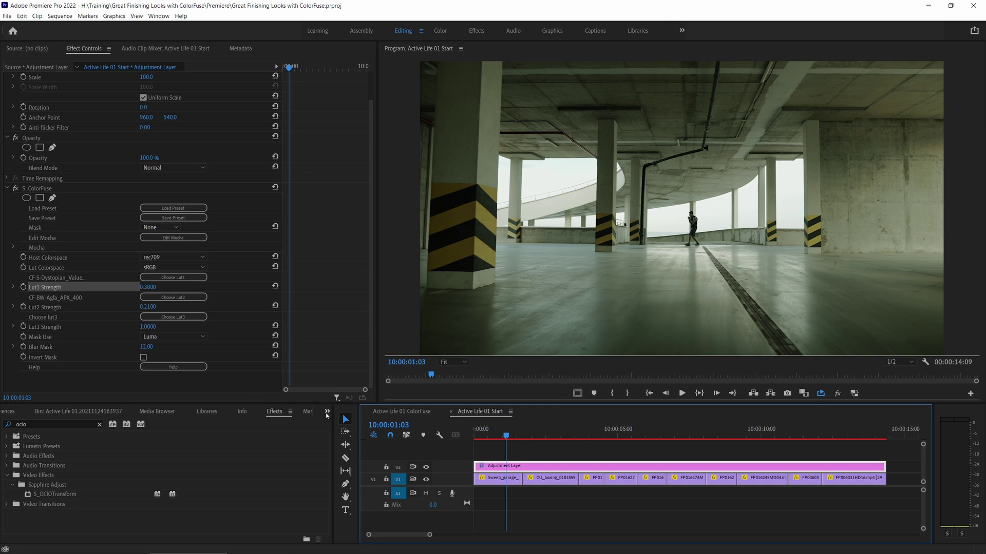
Clear the Effects search and apply Color Correction's Brightness & Contrast to the opening garage clip.
click(41, 425)
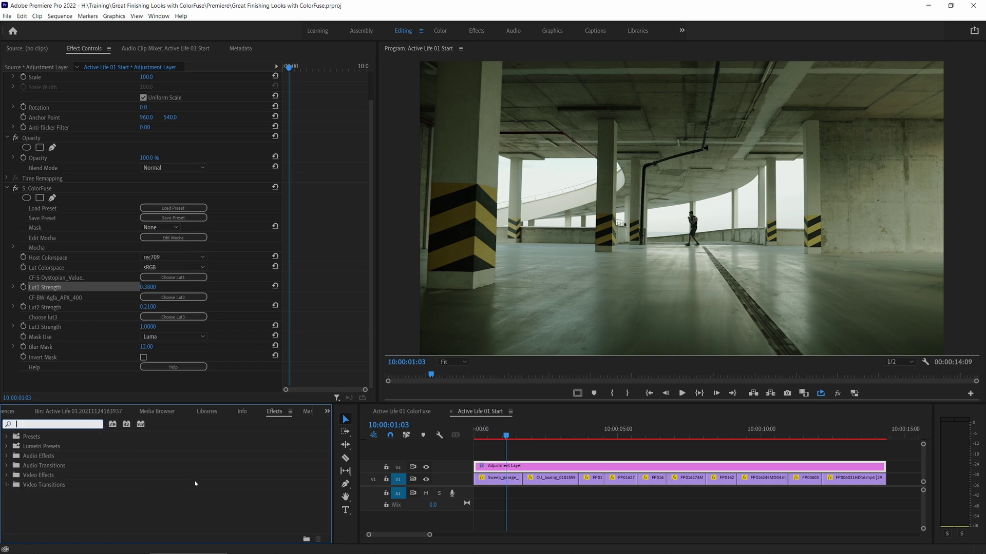
click(100, 425)
drag(325, 449, 331, 465)
scroll(16, 462, down, 5)
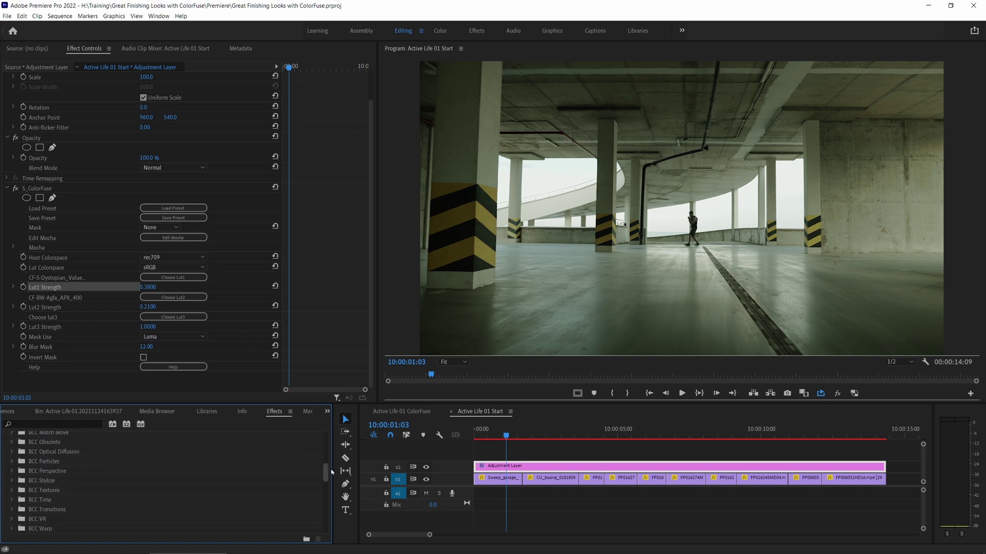
click(12, 457)
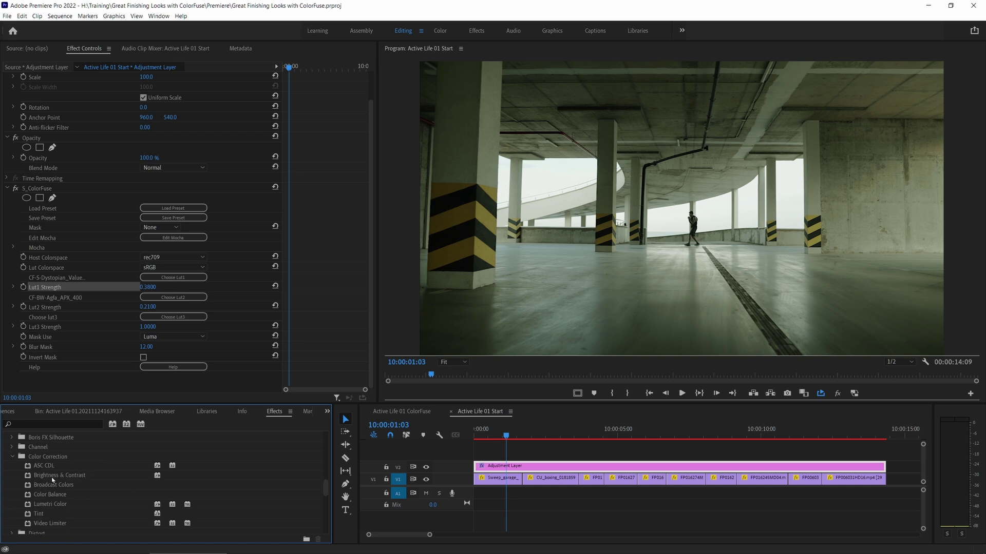
drag(67, 476, 510, 488)
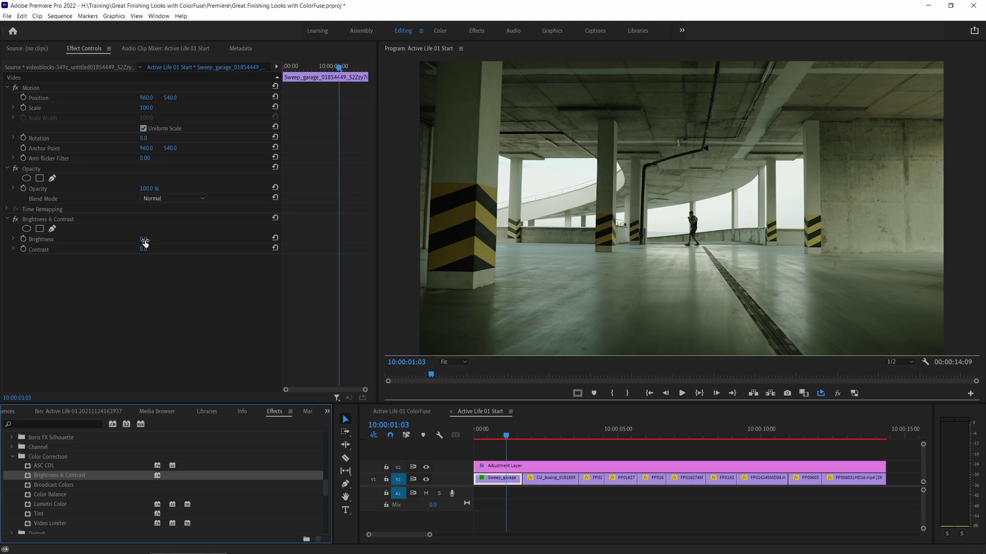
Set Brightness to 10.0 and Contrast to 4.0, then play back and return to 10:00:03:00.
mouse_move(143, 239)
mouse_down()
mouse_move(153, 239)
mouse_move(147, 249)
mouse_up()
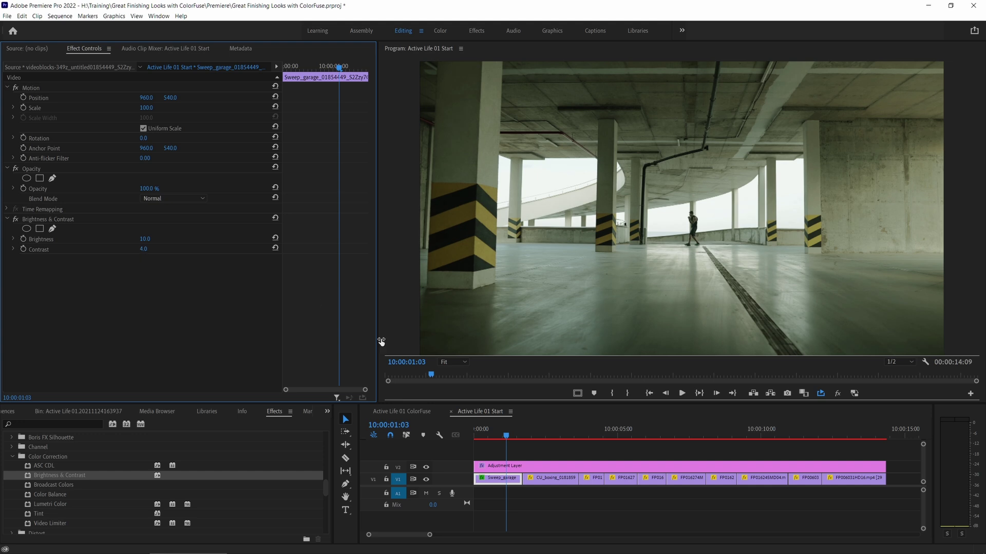
click(525, 451)
key(space)
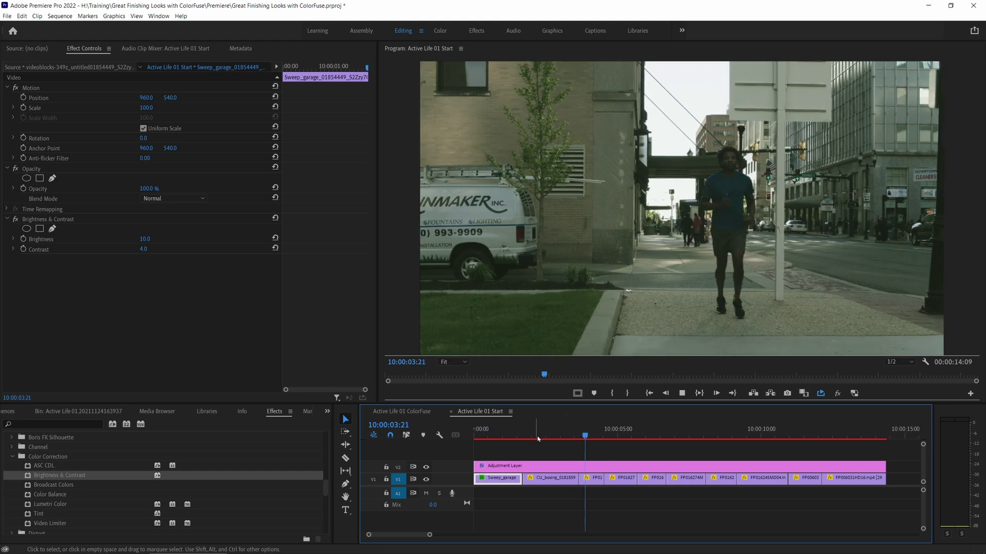
click(560, 437)
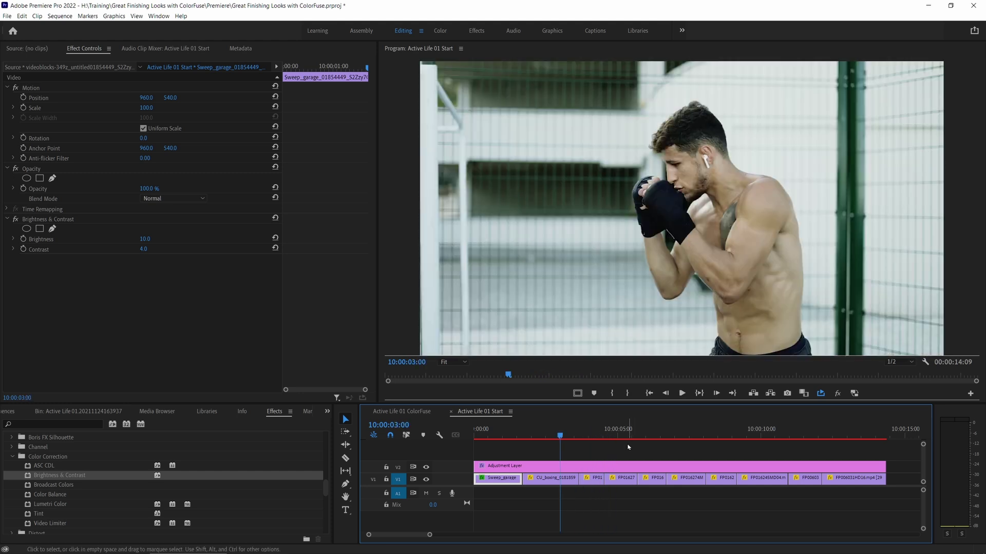
key(space)
mouse_move(594, 436)
mouse_down()
mouse_move(543, 436)
mouse_move(584, 435)
mouse_up()
key(space)
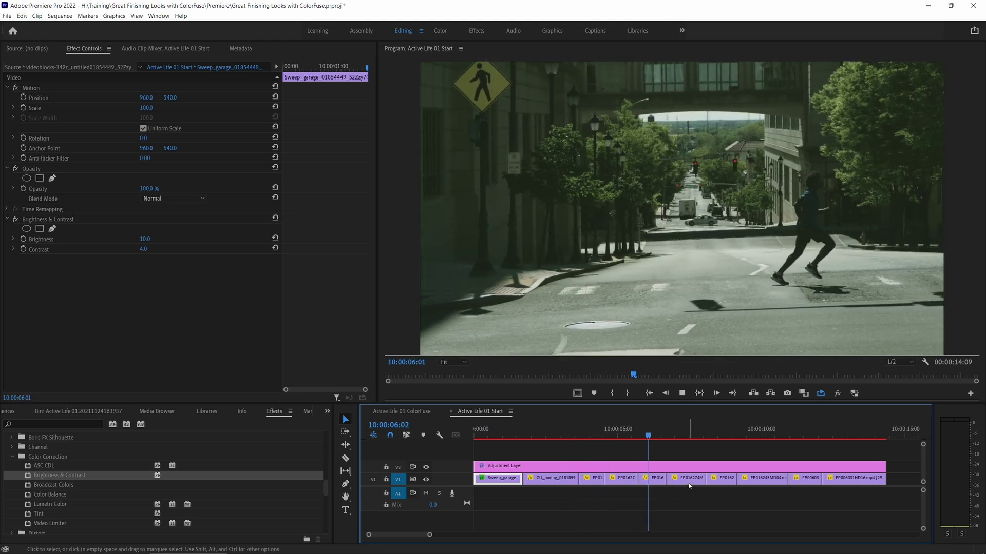
key(space)
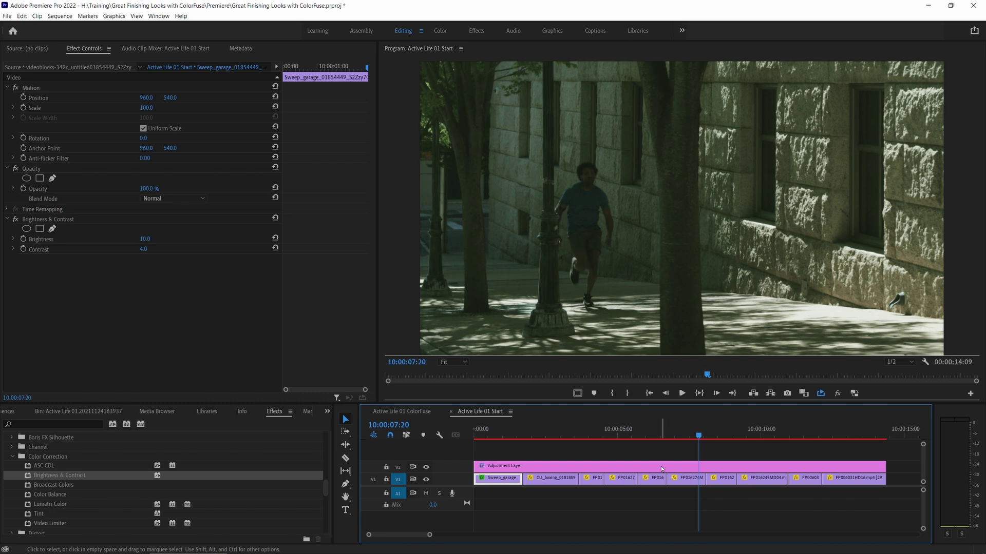
drag(627, 436, 588, 434)
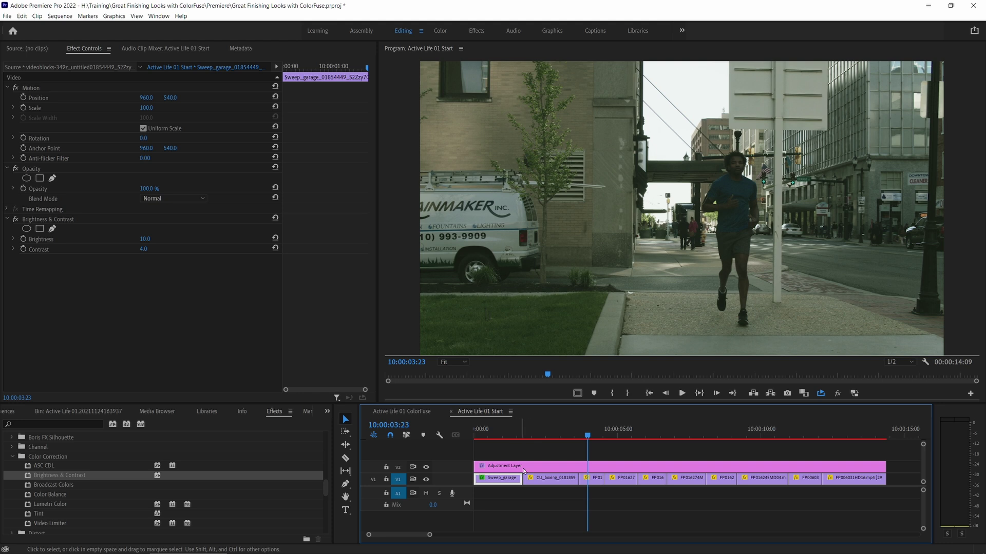
Razor-cut the adjustment layer at section boundaries, including the yoga and climbing clips.
click(346, 458)
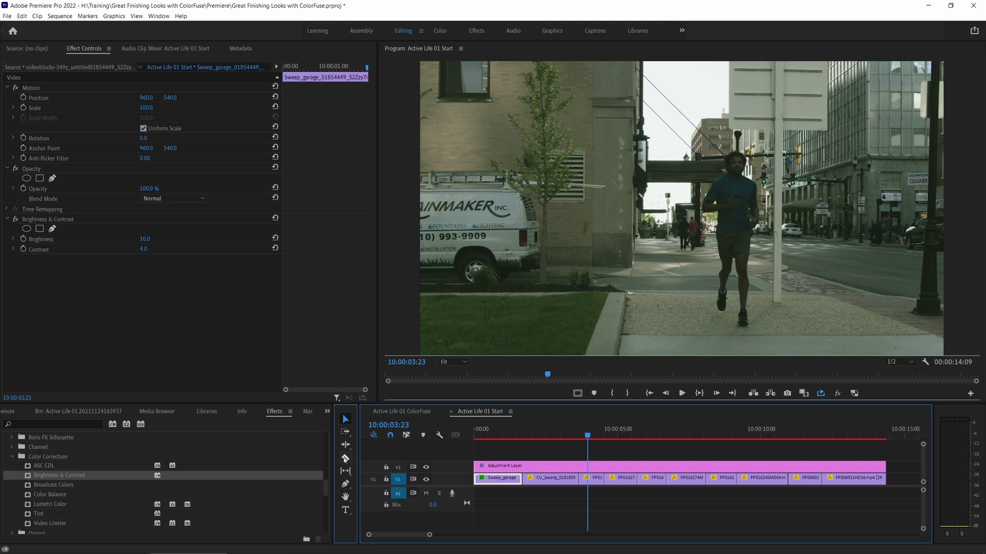
click(579, 467)
drag(603, 433, 710, 441)
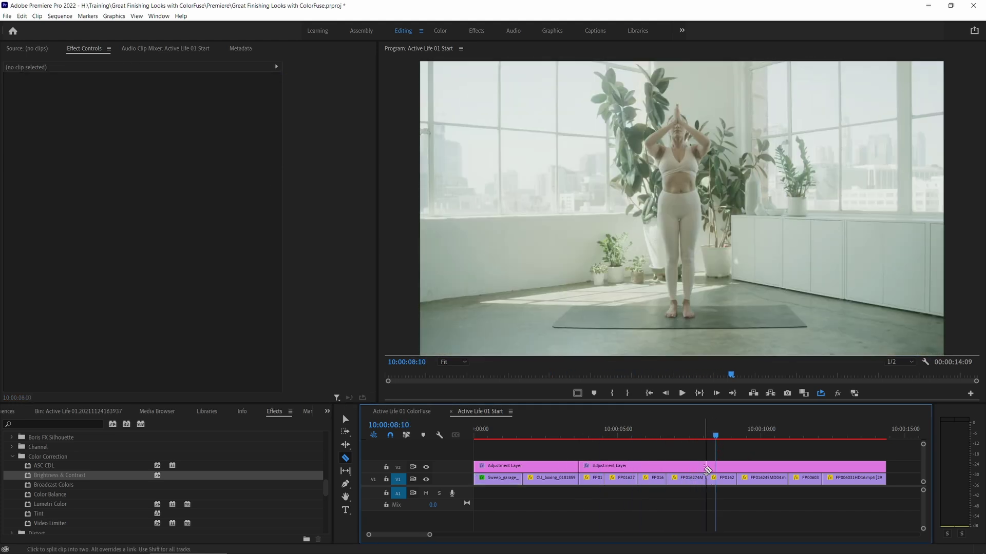
click(707, 468)
click(780, 435)
drag(783, 434, 801, 435)
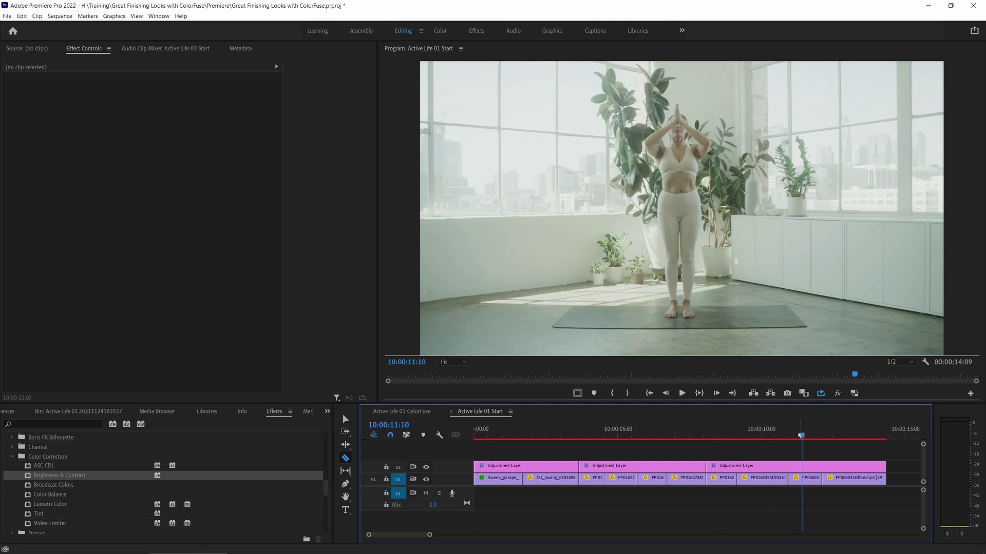
click(789, 468)
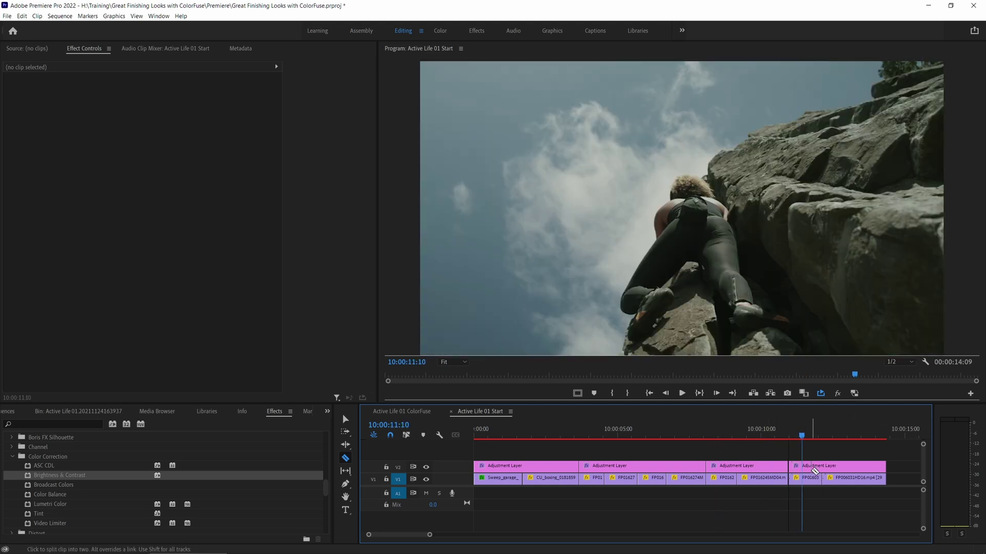
click(638, 468)
click(667, 468)
click(736, 467)
Select the adjustment-layer section over the street shot and scrub through it.
click(345, 419)
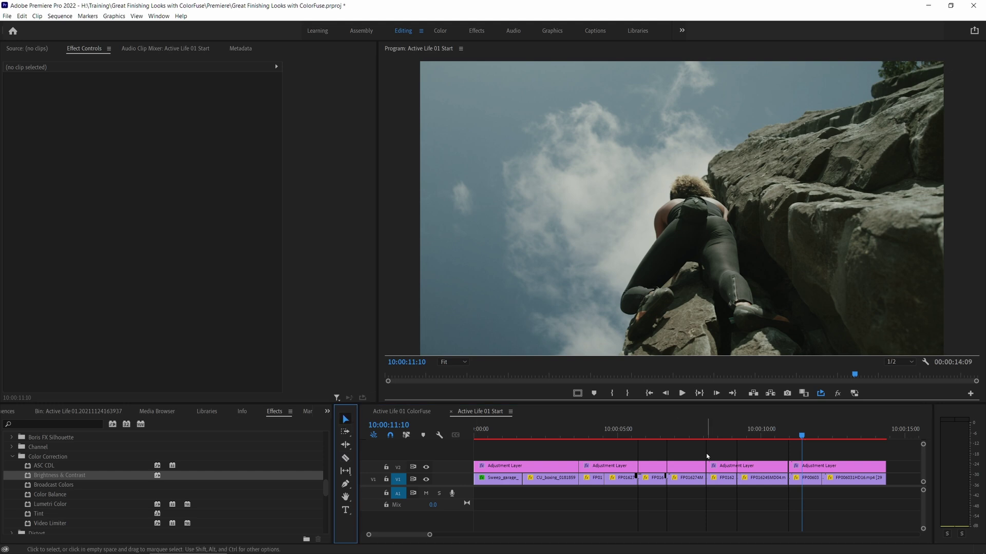
click(608, 435)
click(624, 472)
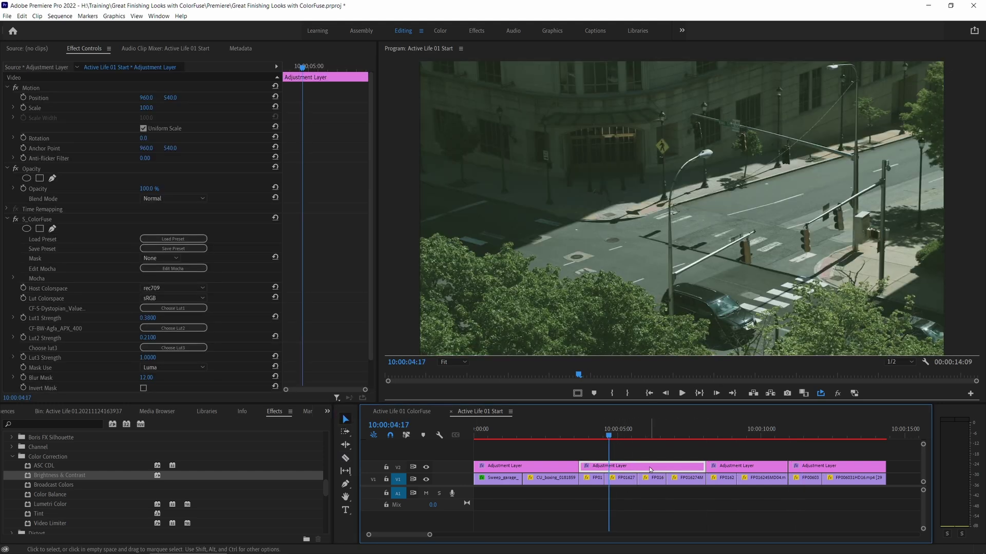
key(Right)
drag(651, 437, 632, 438)
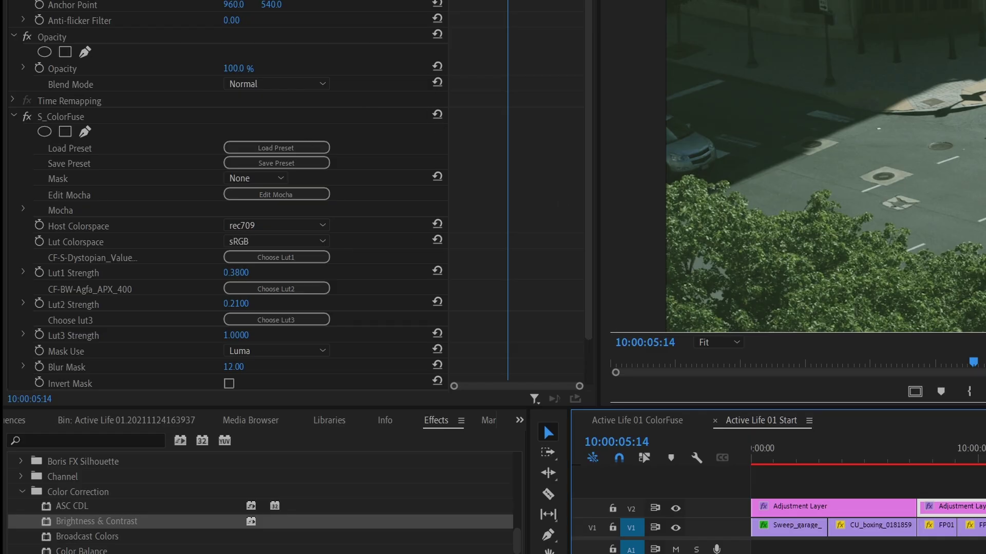
Open the Sapphire Preset Browser and preview S Orange n Teal Stark, M It's Vintage, Dahlin' and M In the Morning.
click(307, 154)
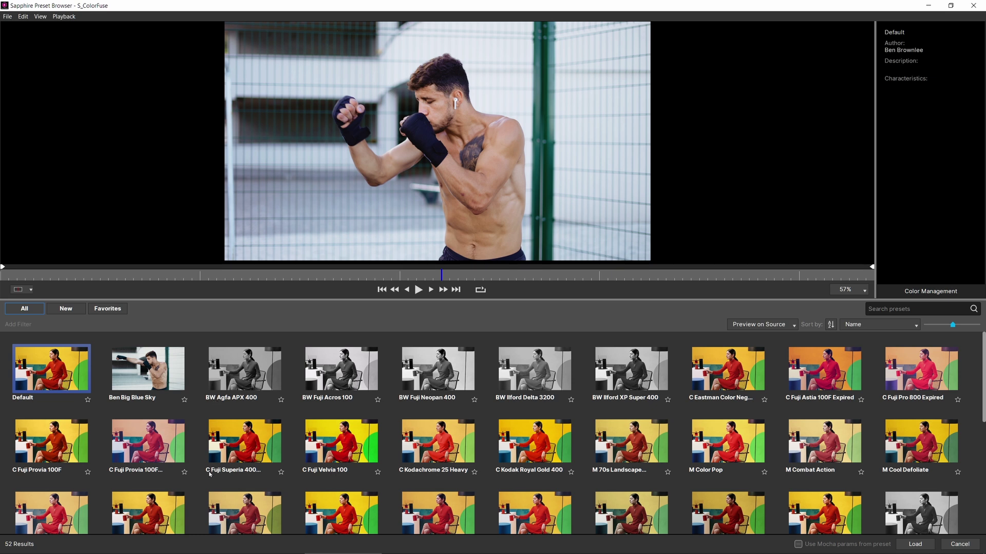
scroll(532, 473, down, 4)
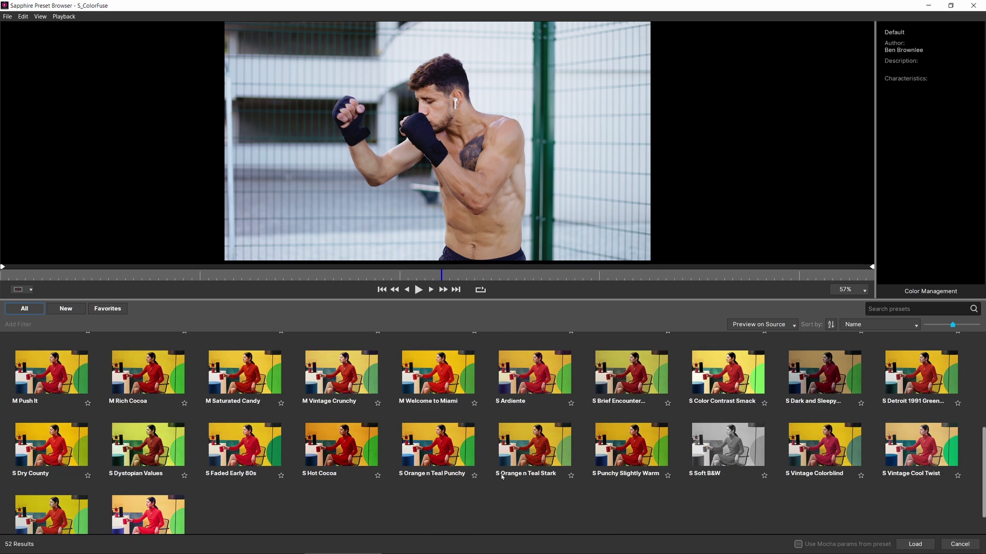
click(545, 461)
scroll(797, 387, up, 2)
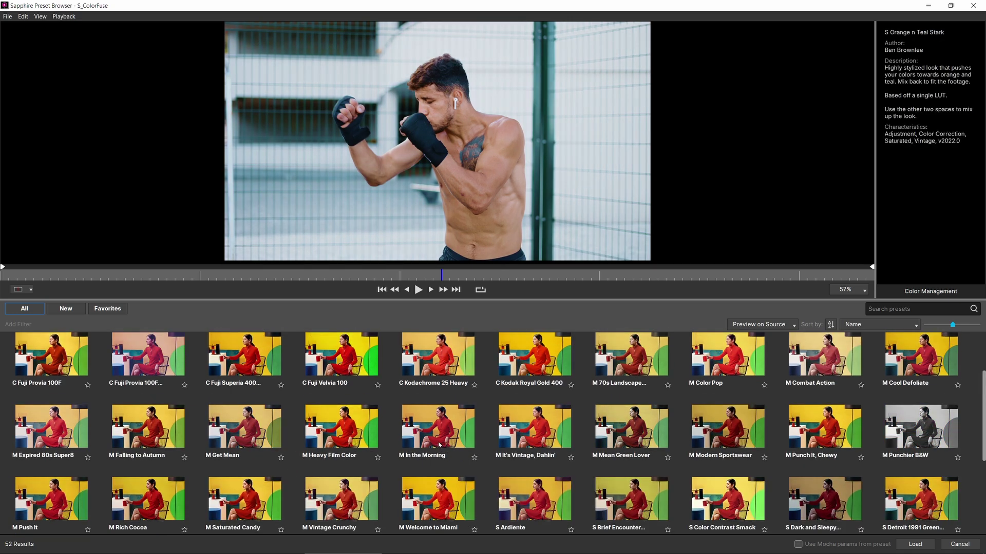
click(510, 430)
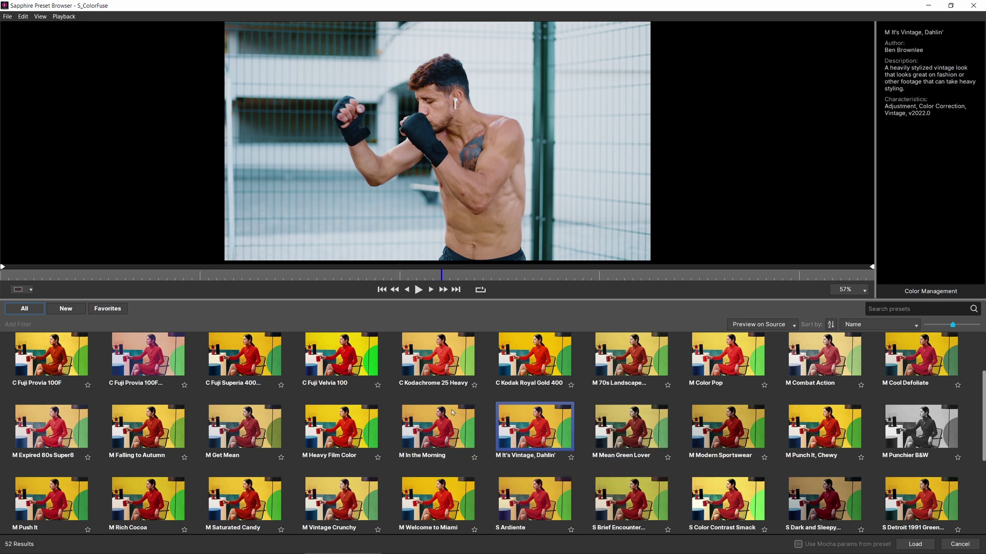
click(451, 413)
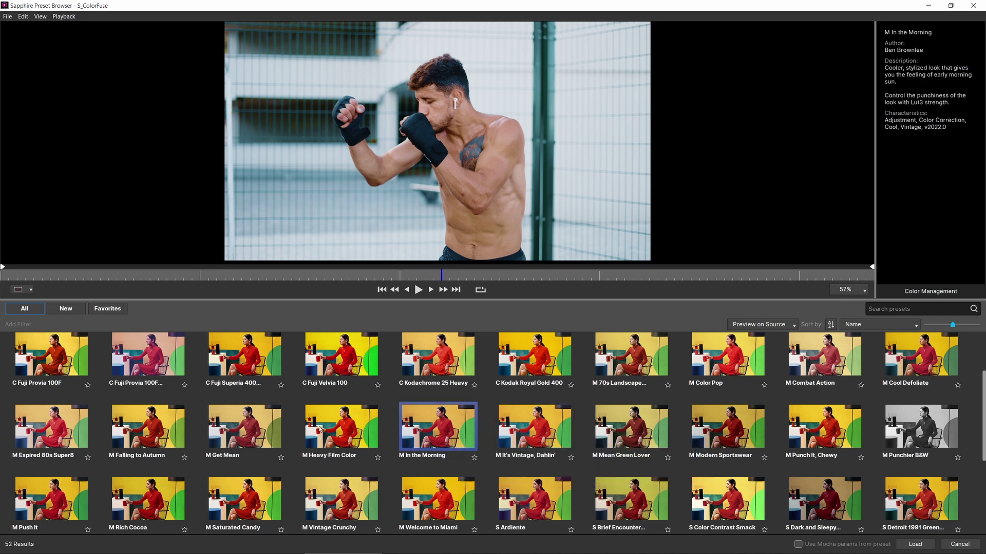
Preview M Falling to Autumn, then load M Cool Defoliate onto S_ColorFuse.
mouse_move(319, 430)
mouse_move(432, 449)
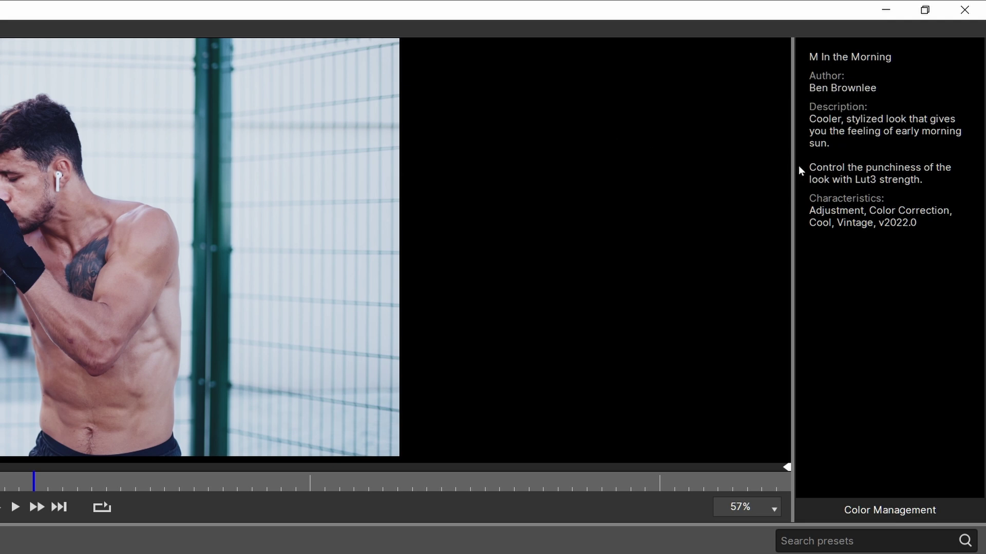
click(153, 457)
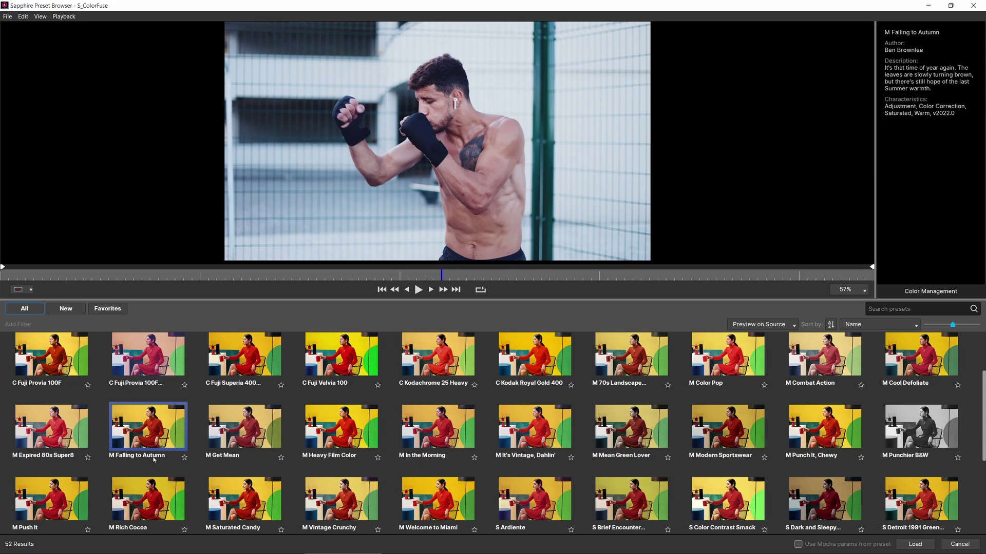
click(939, 360)
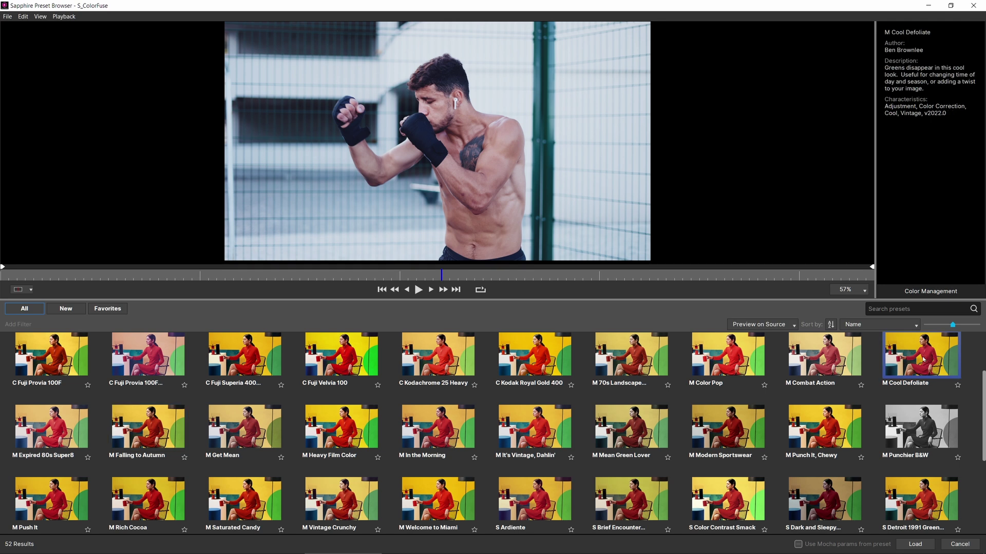
double_click(923, 359)
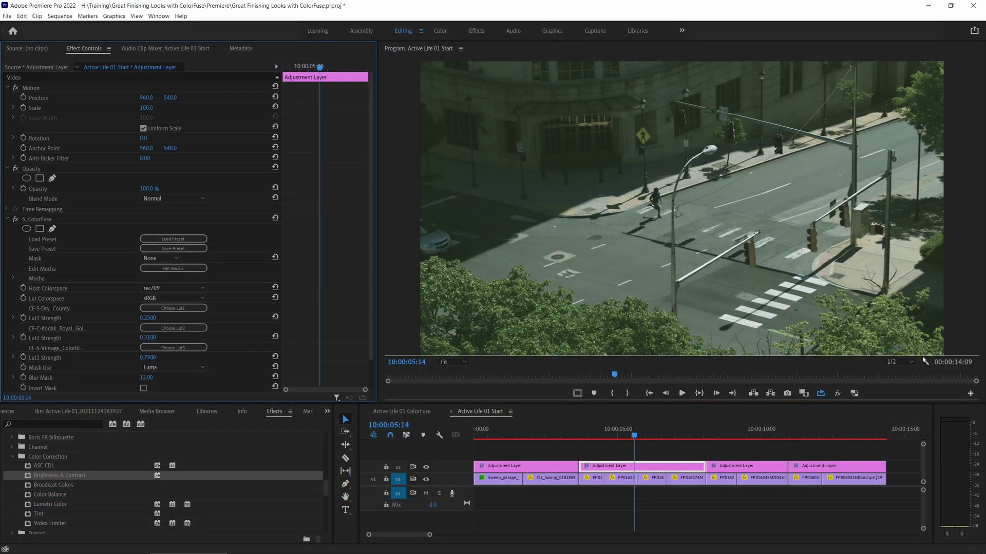
drag(633, 435, 592, 435)
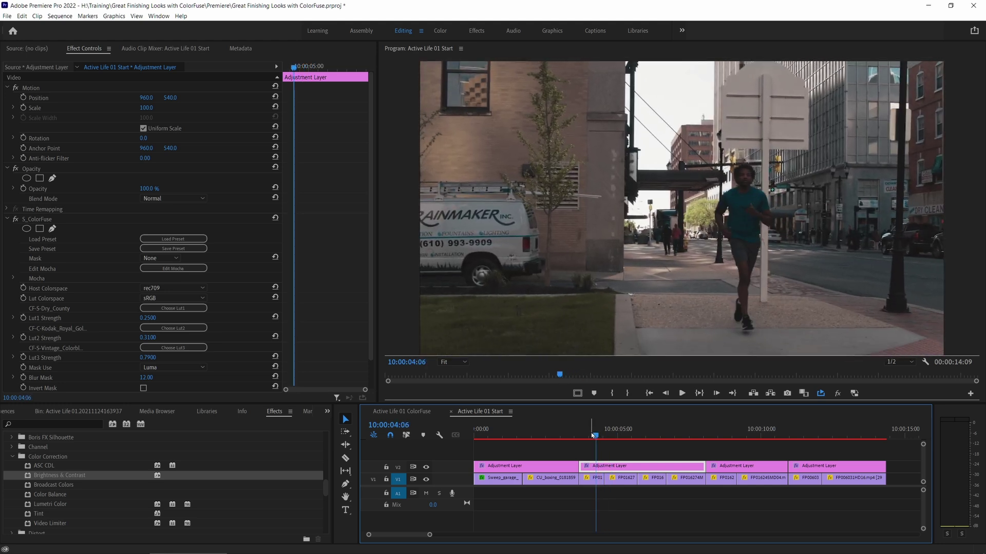
click(15, 220)
click(15, 220)
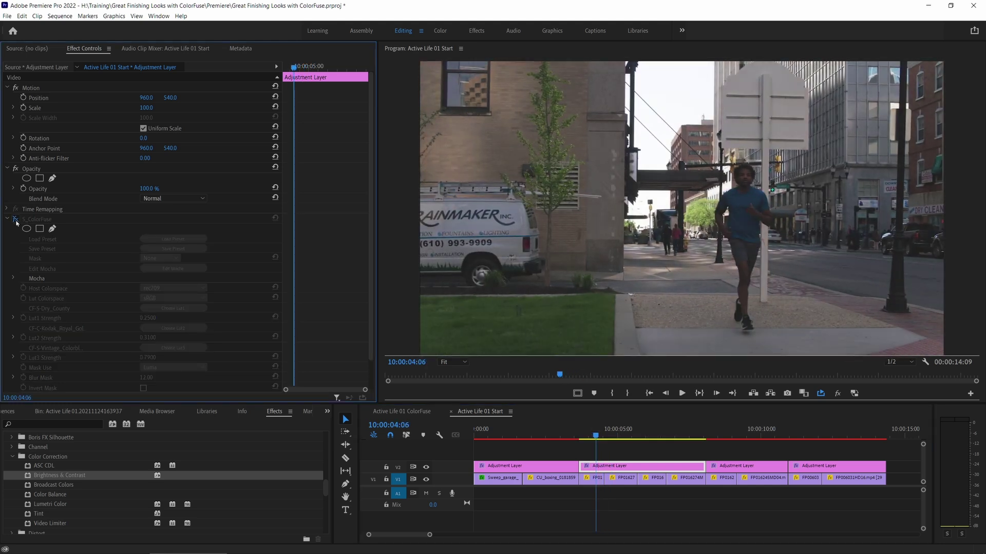
click(15, 219)
click(14, 220)
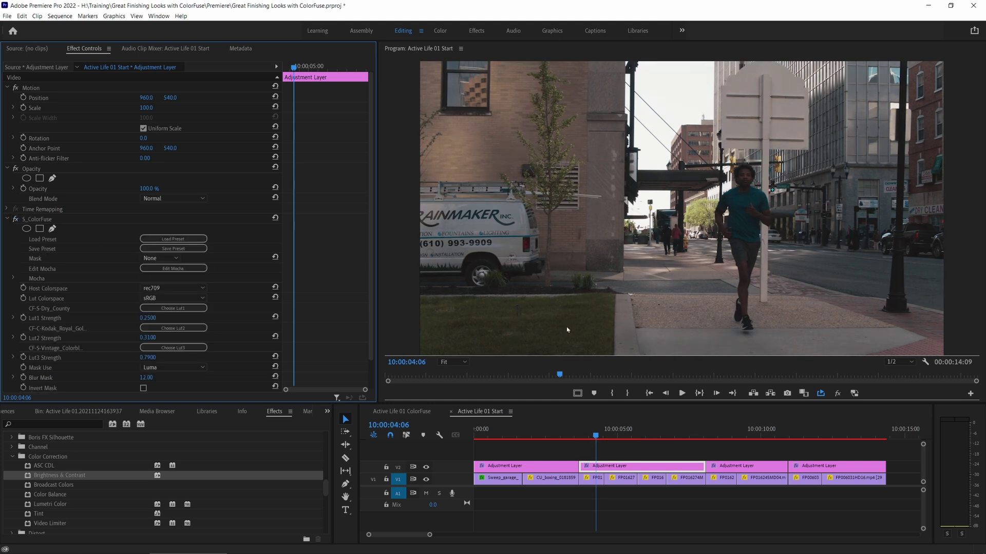
drag(616, 434, 659, 434)
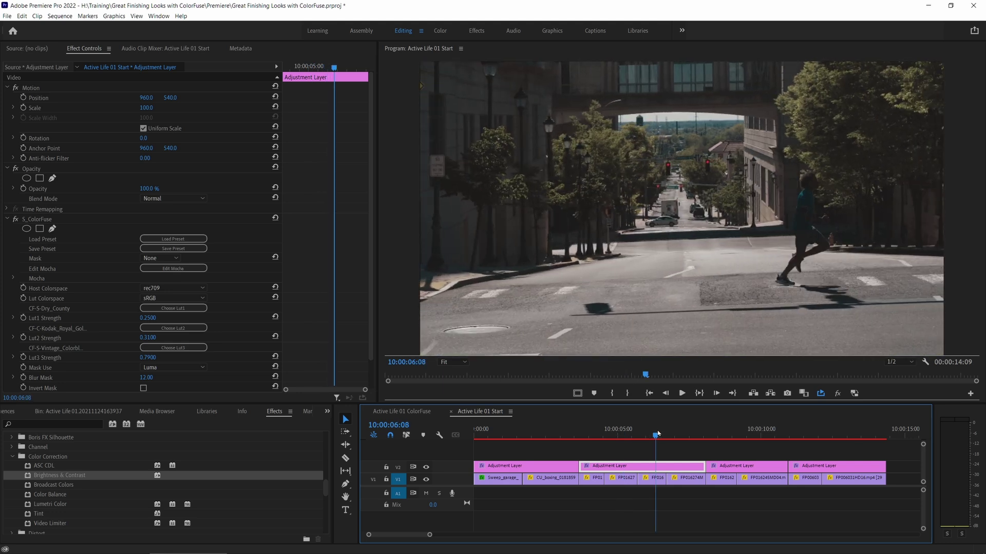
click(15, 220)
click(16, 220)
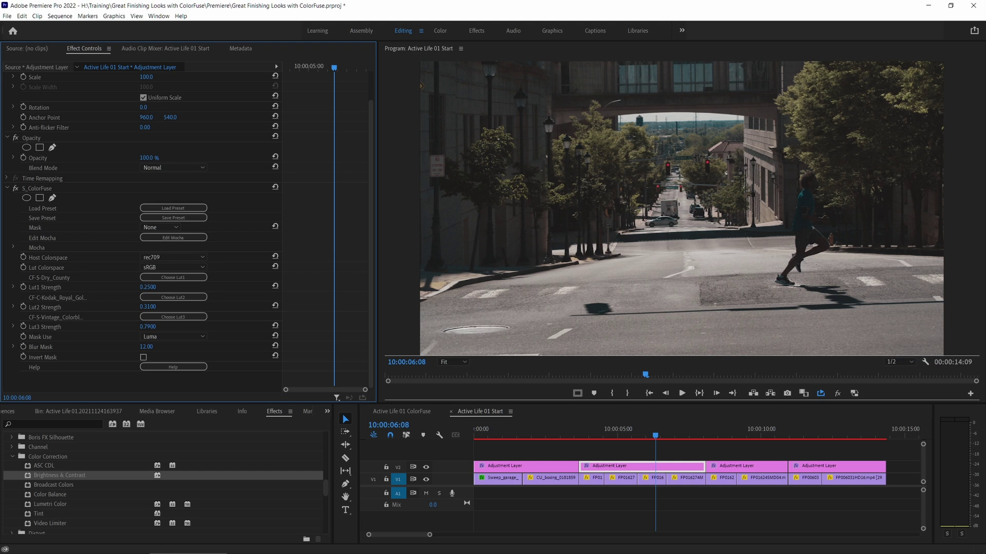
Set Lut3 Strength to 0.6, Lut1 to 0.15 and Lut2 to 0.23.
drag(148, 326, 190, 326)
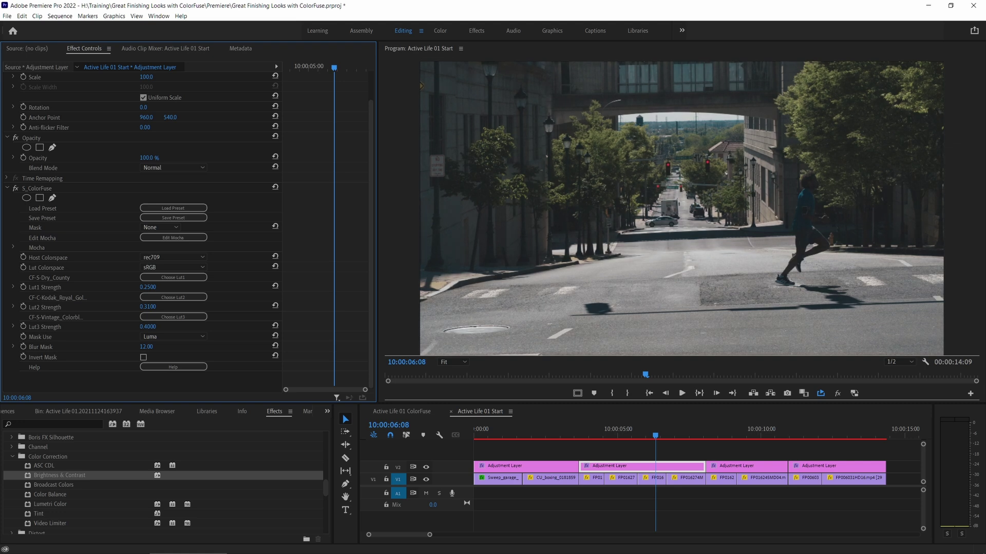
drag(147, 327, 153, 324)
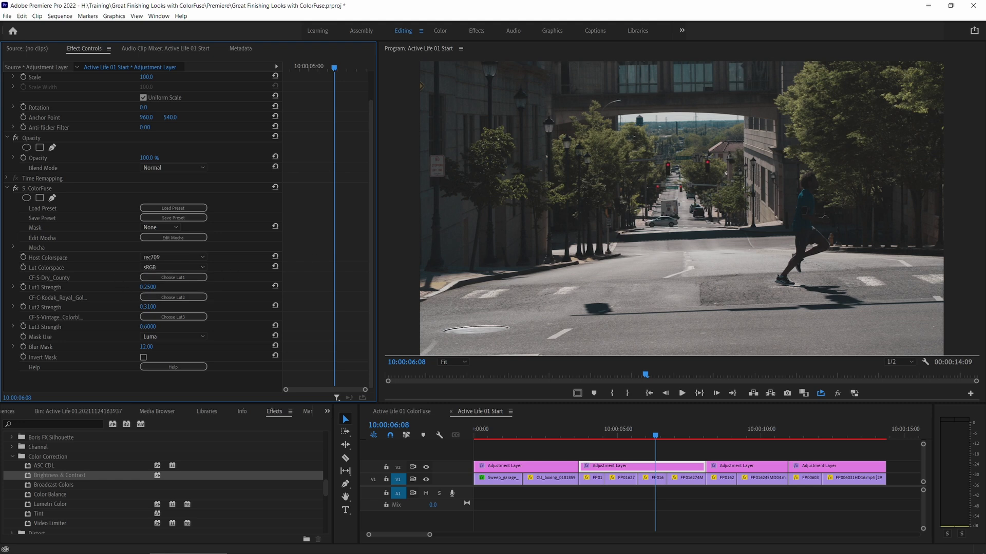
drag(148, 287, 123, 287)
drag(148, 306, 123, 306)
click(619, 430)
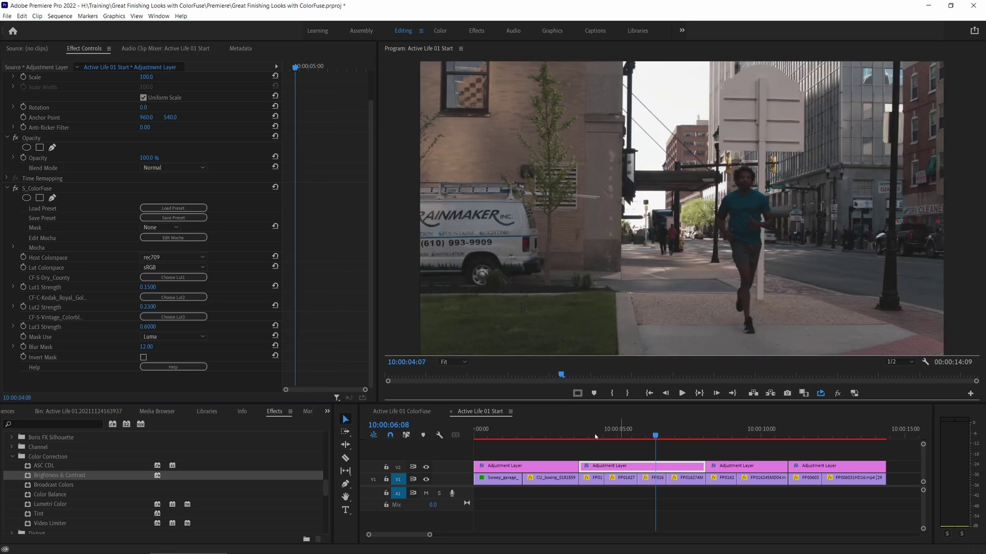
Toggle the ColorFuse effect off and on at the overhead street shot, then play back the grade.
click(629, 430)
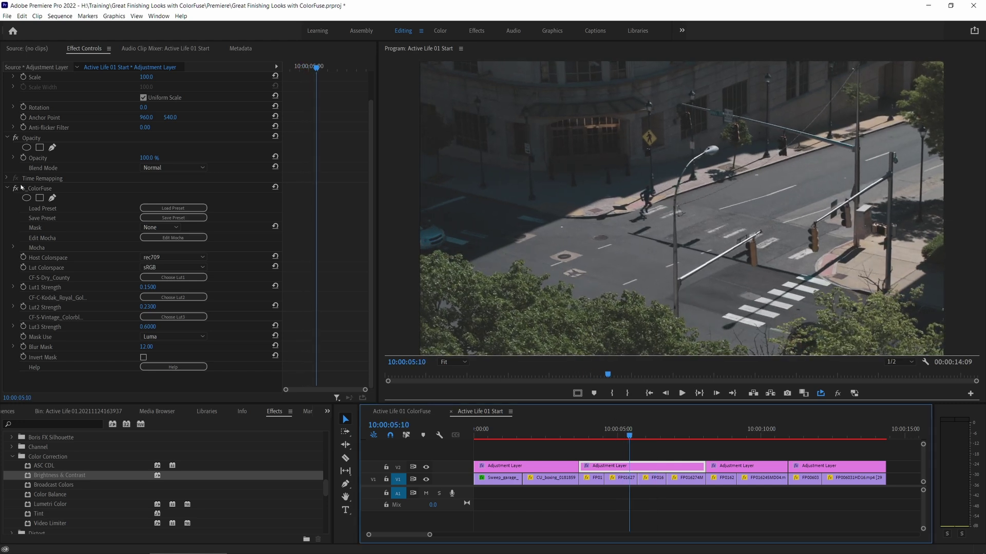
click(15, 189)
click(16, 189)
click(16, 189)
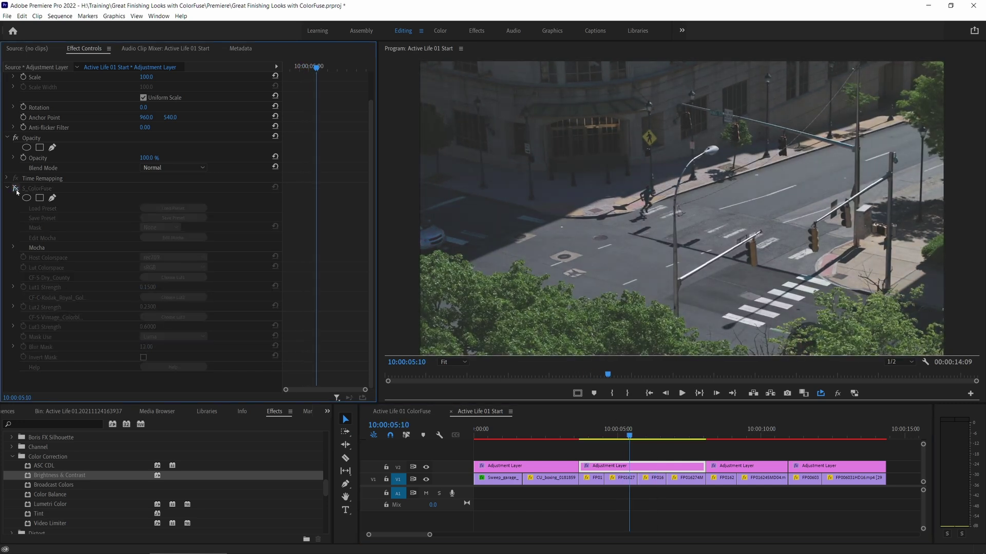
click(16, 189)
click(16, 189)
click(16, 188)
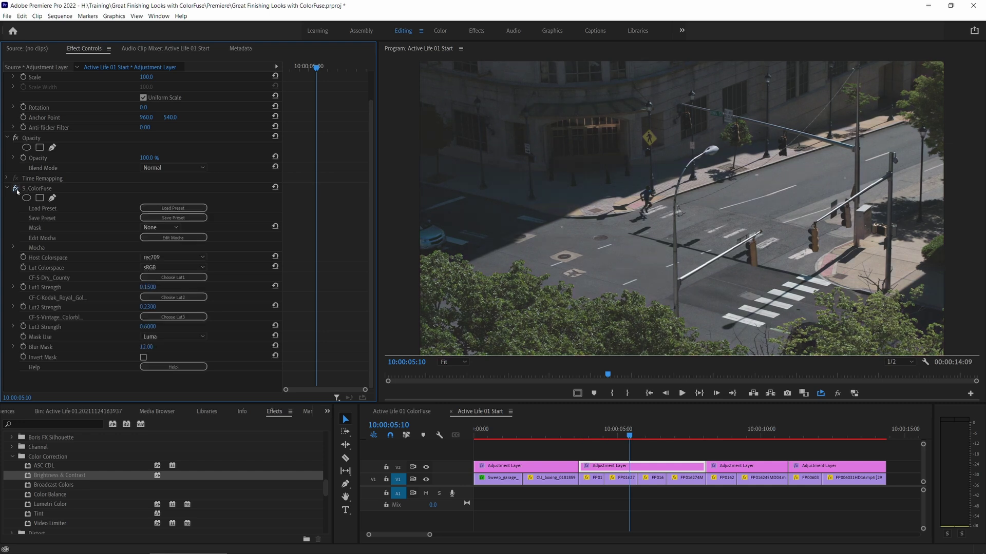
key(space)
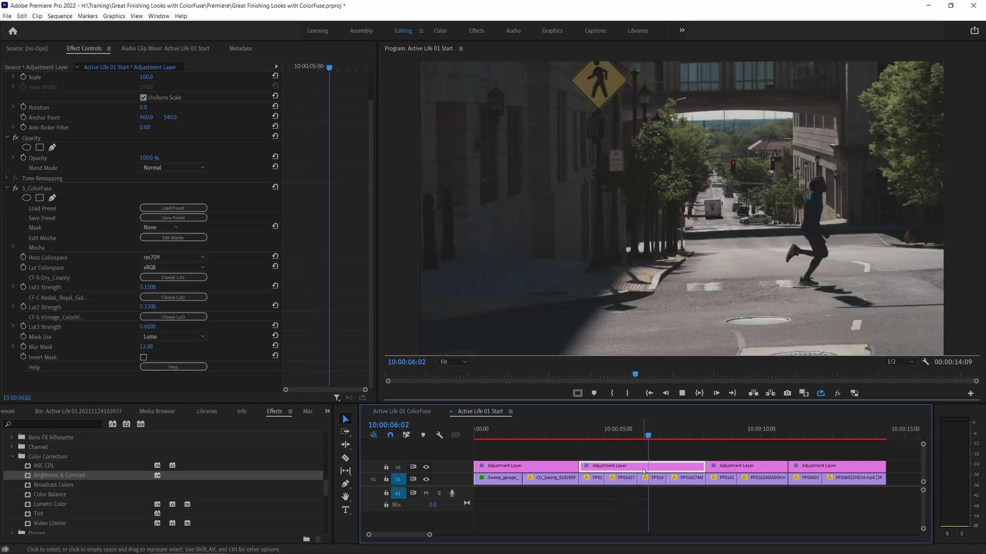
key(space)
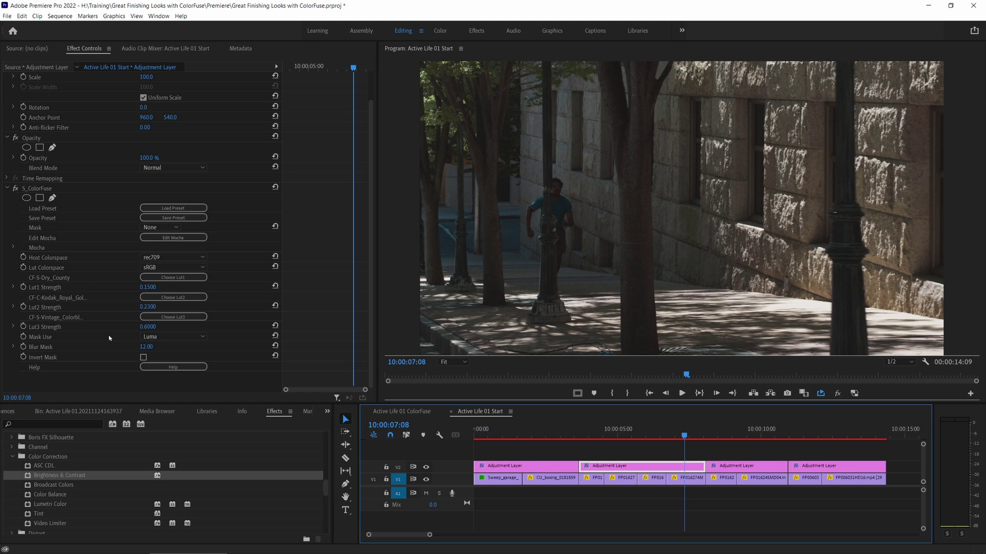
On the fourth adjustment layer over the climbing shot, reset S_ColorFuse and set its host colorspace to rec709.
click(802, 431)
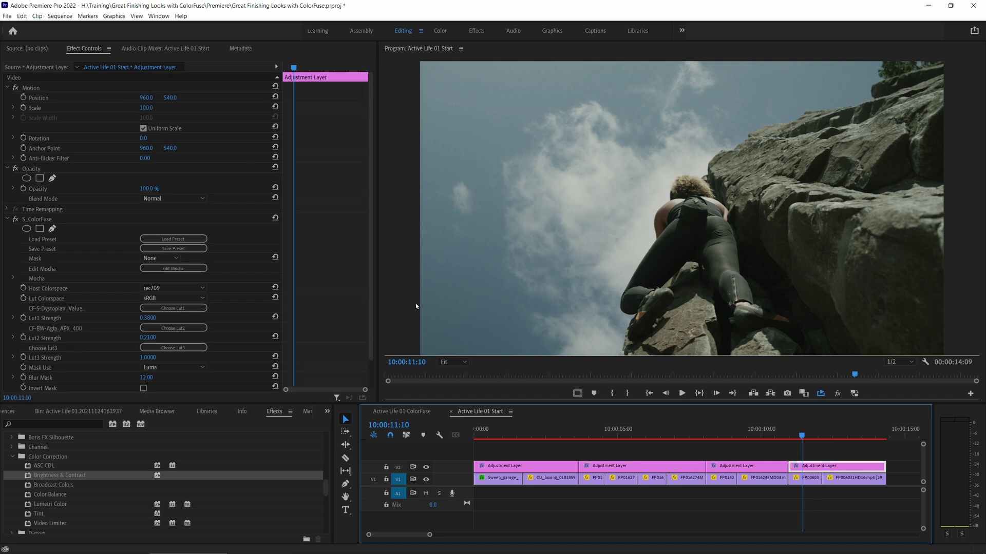
click(275, 217)
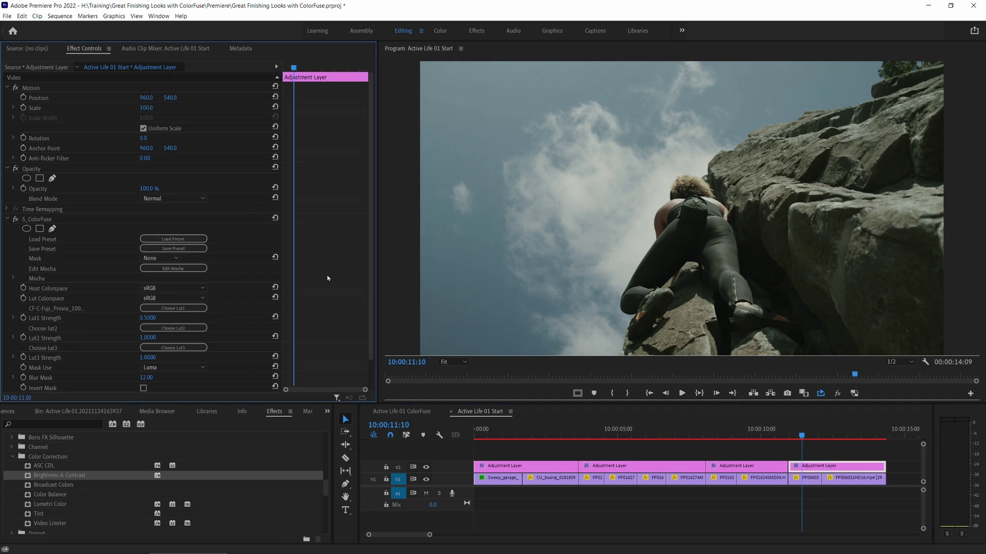
click(173, 288)
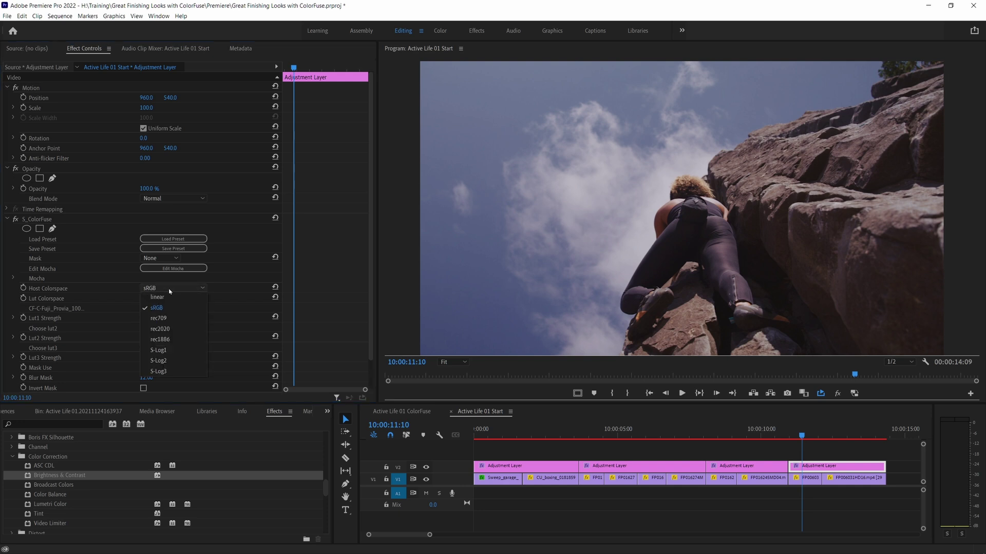
click(175, 323)
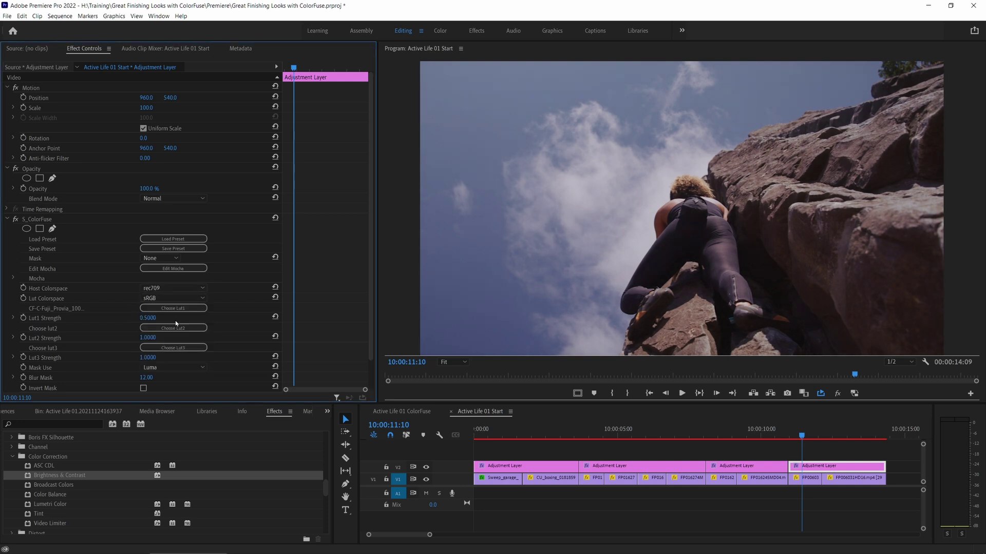
scroll(361, 483, down, 1)
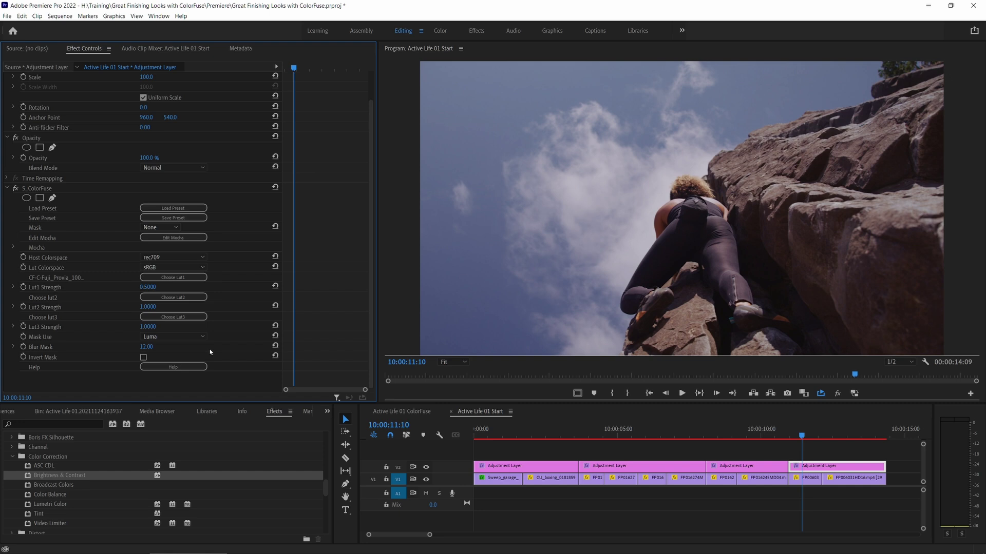
Load Ektar 100-02.cube from Film Wash Vol 6 as Lut1 at 0.6 strength.
click(174, 278)
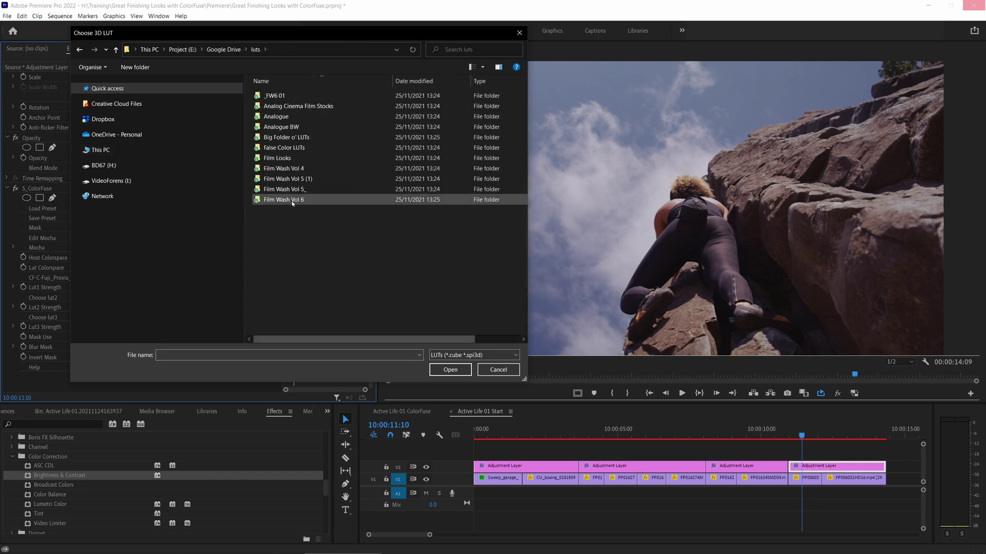
double_click(298, 206)
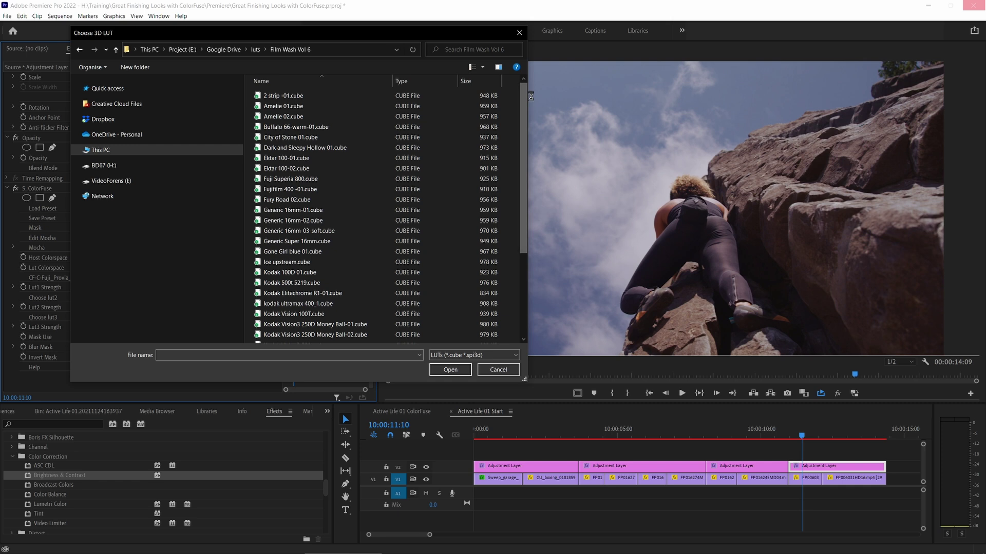
scroll(516, 115, down, 2)
scroll(516, 115, up, 2)
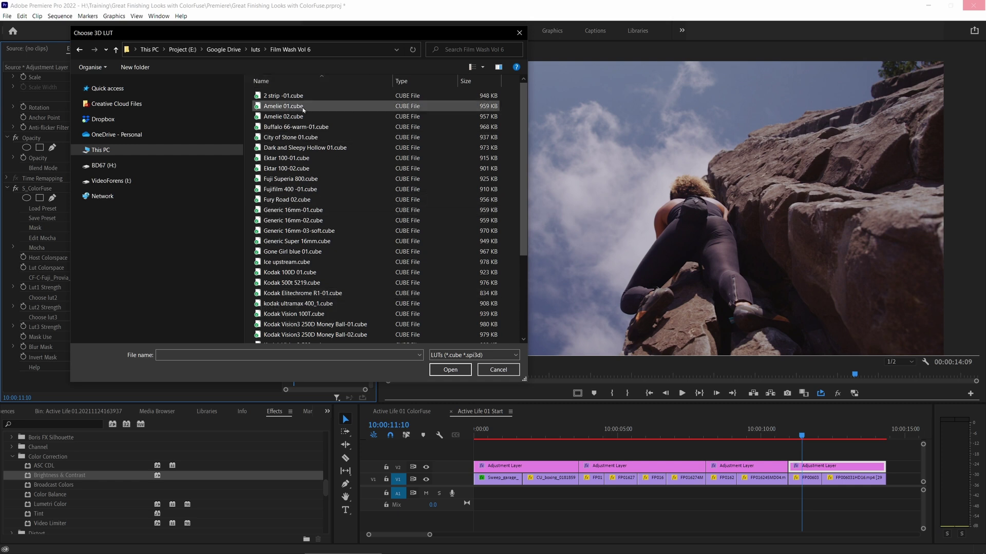
double_click(299, 169)
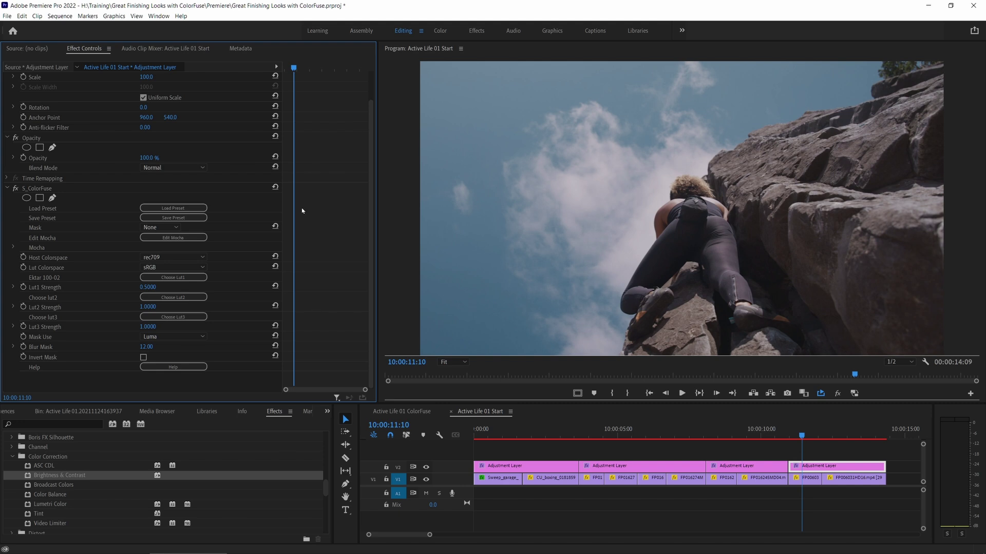
drag(148, 287, 170, 287)
Load FW-XC-Opened.cube from Film Wash Vol 5_ as Lut2 and set its strength to 0.6.
click(189, 300)
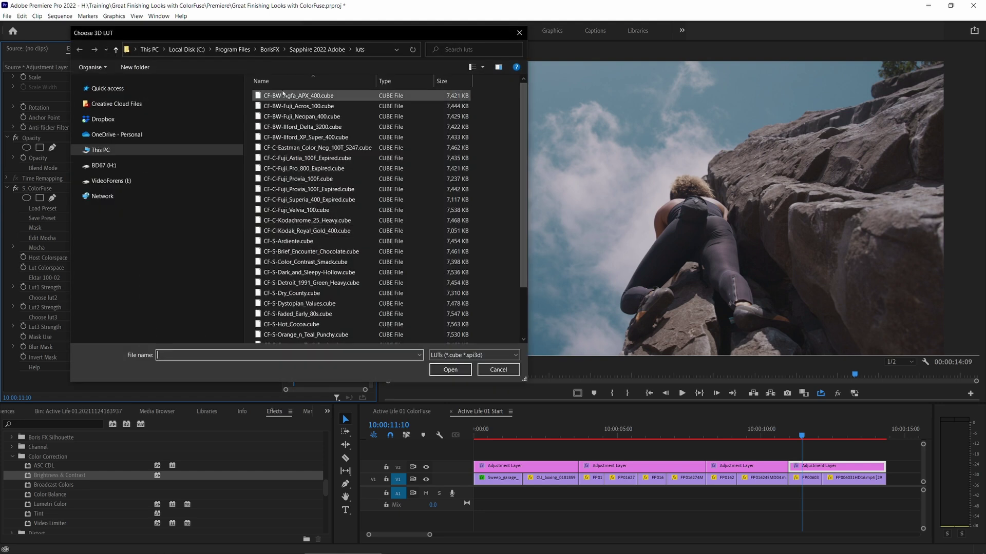
double_click(299, 190)
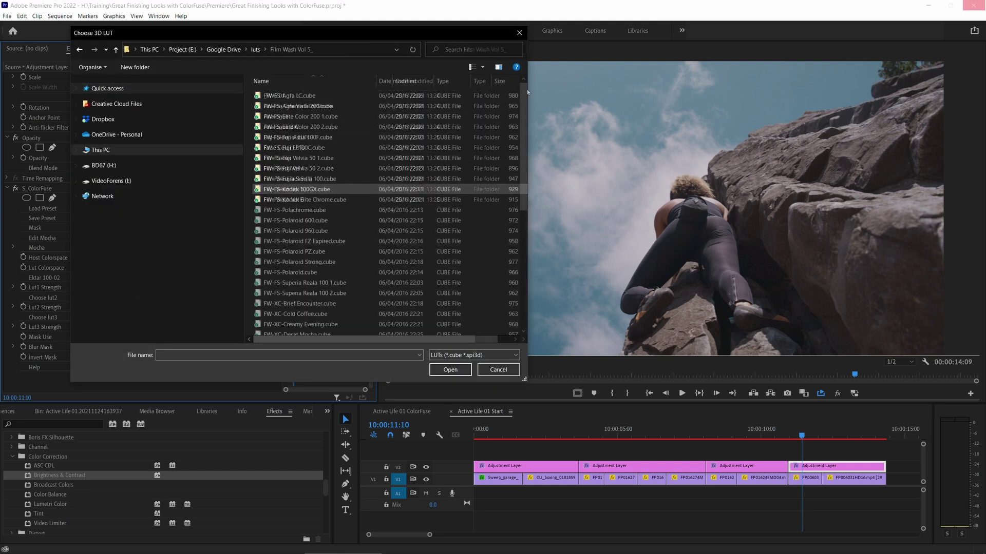
scroll(526, 89, down, 2)
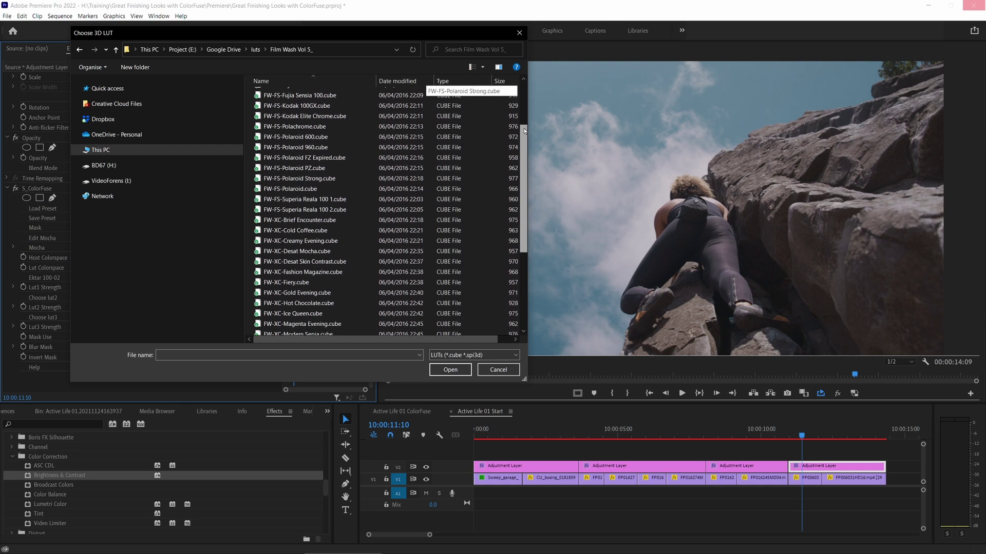
scroll(525, 91, up, 2)
drag(526, 90, 540, 190)
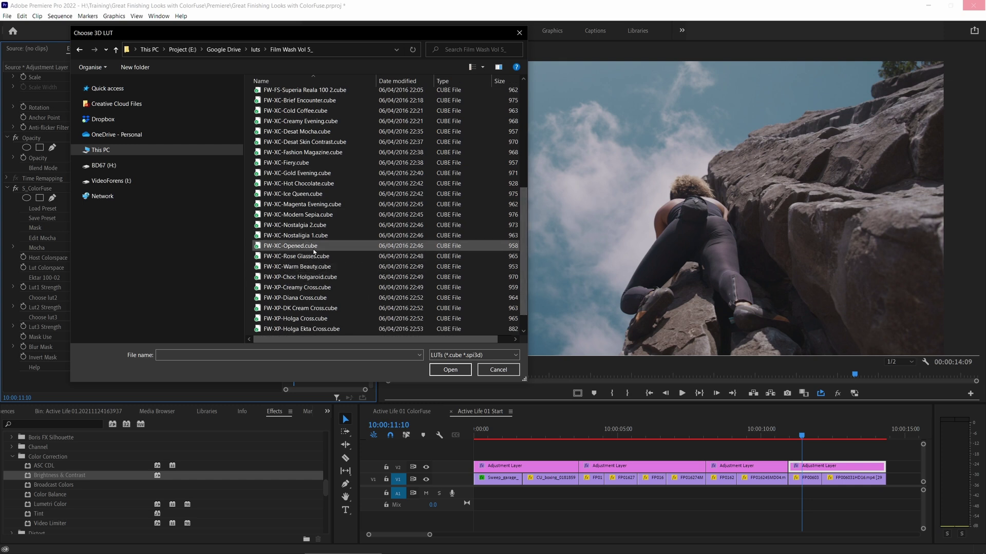
double_click(312, 246)
drag(148, 306, 173, 306)
Toggle the ColorFuse effect off and back on to compare the look.
click(15, 189)
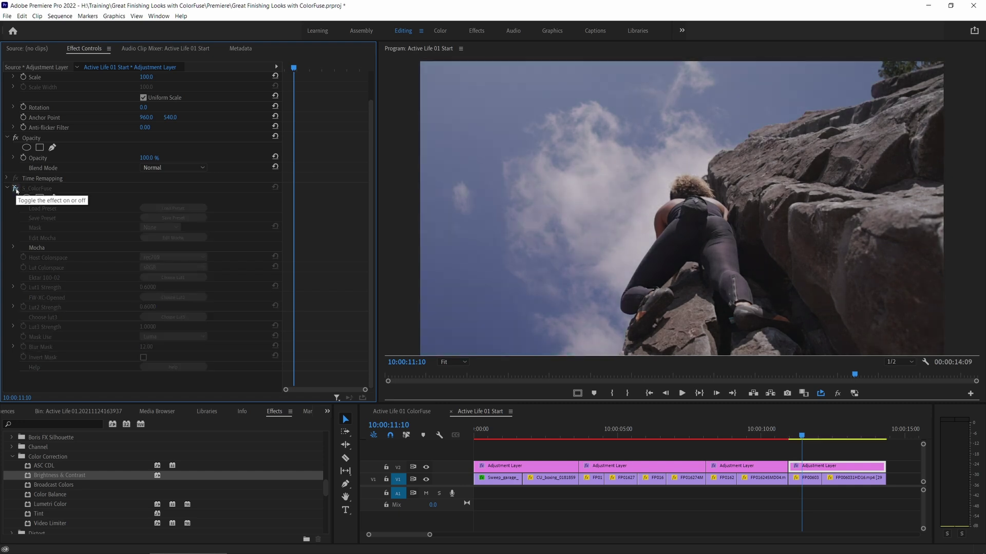
click(15, 188)
click(16, 189)
click(15, 188)
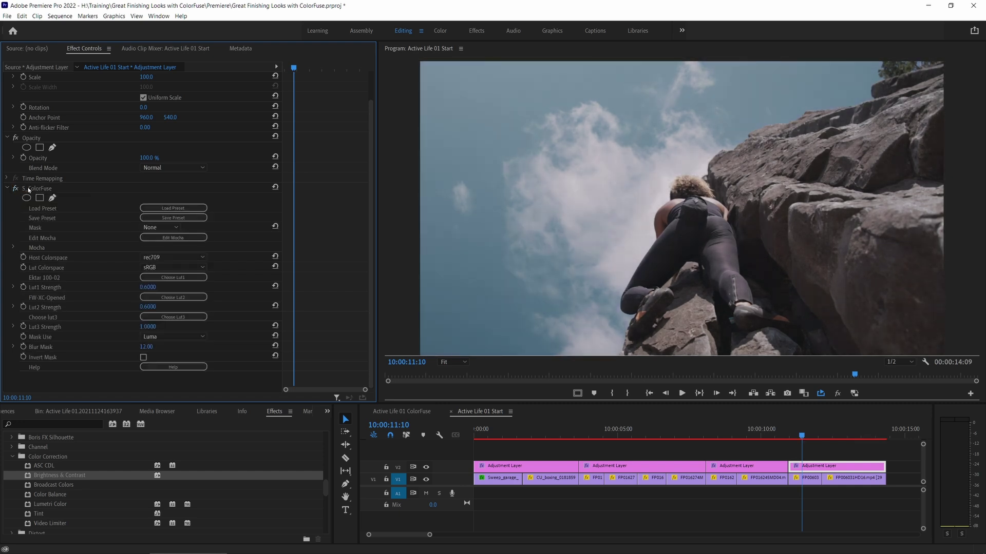
Add CF-C-Kodachrome_25_Heavy.cube as Lut3 and lower its strength to 0.5.
click(174, 317)
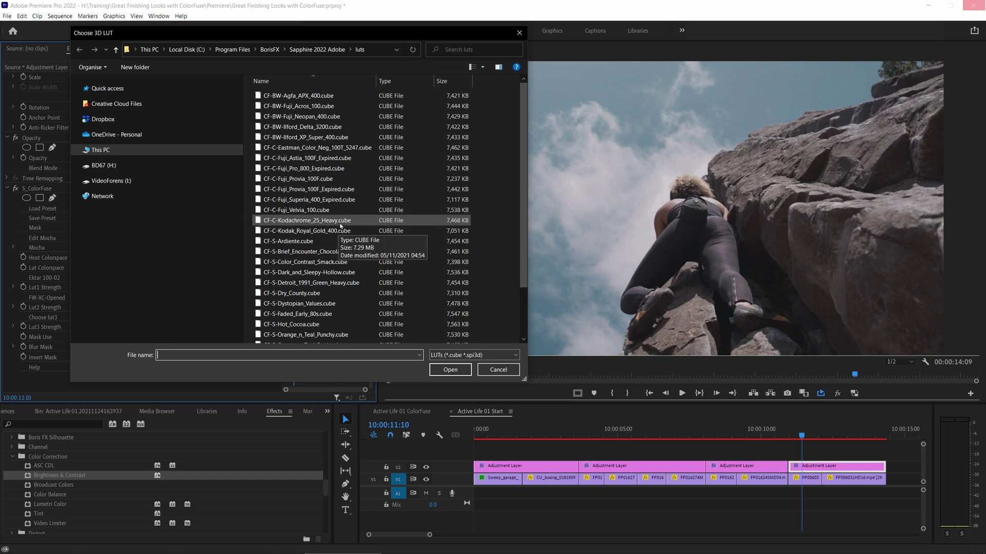
double_click(337, 221)
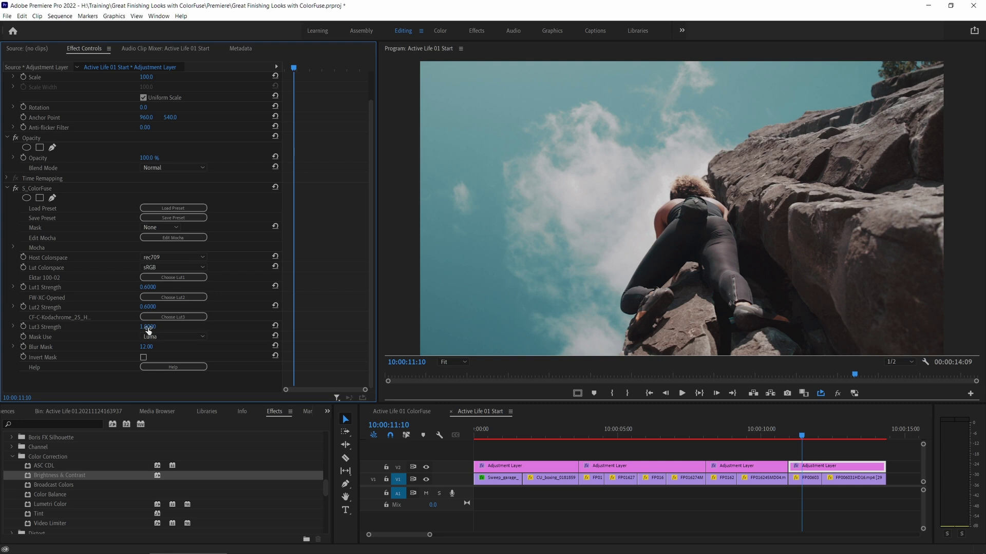
drag(147, 328, 123, 328)
key(space)
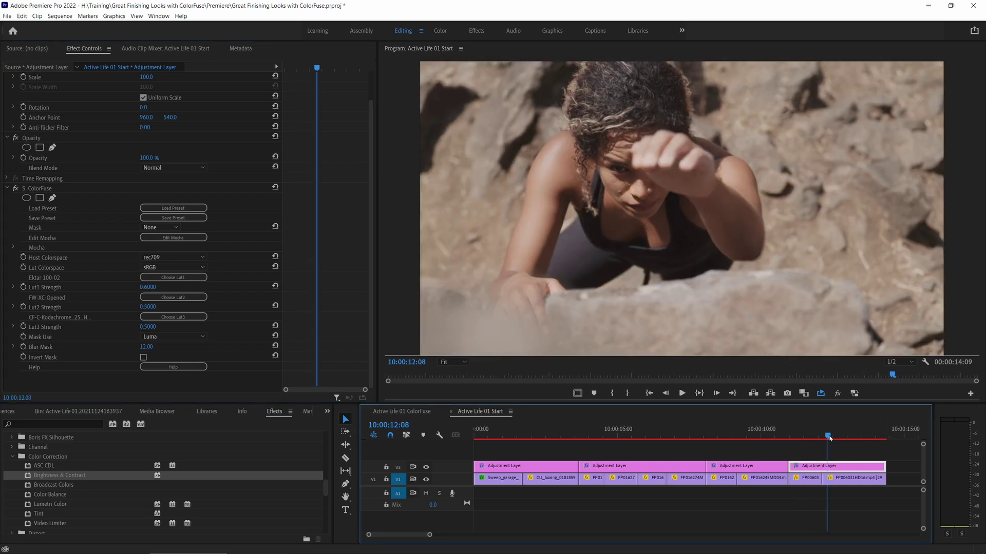
click(15, 189)
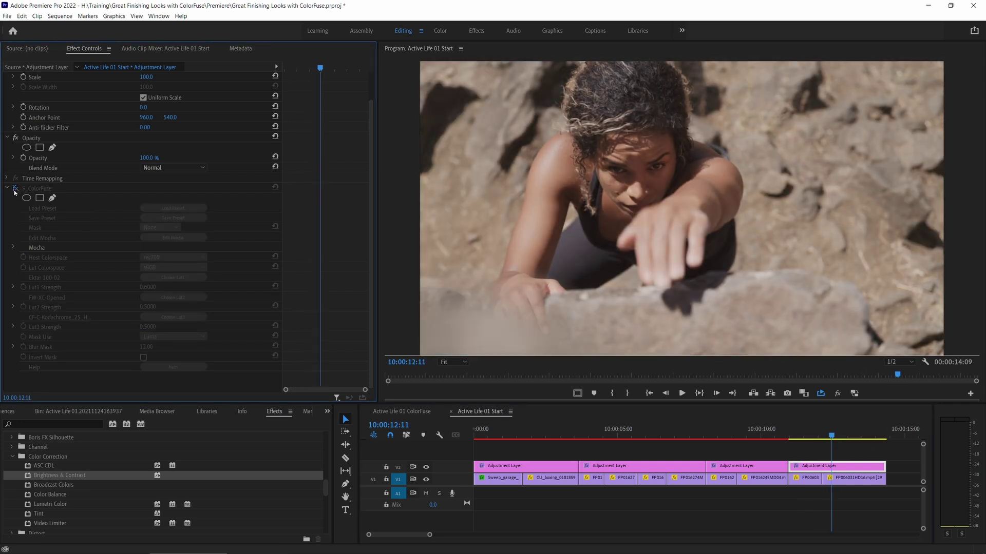
click(15, 189)
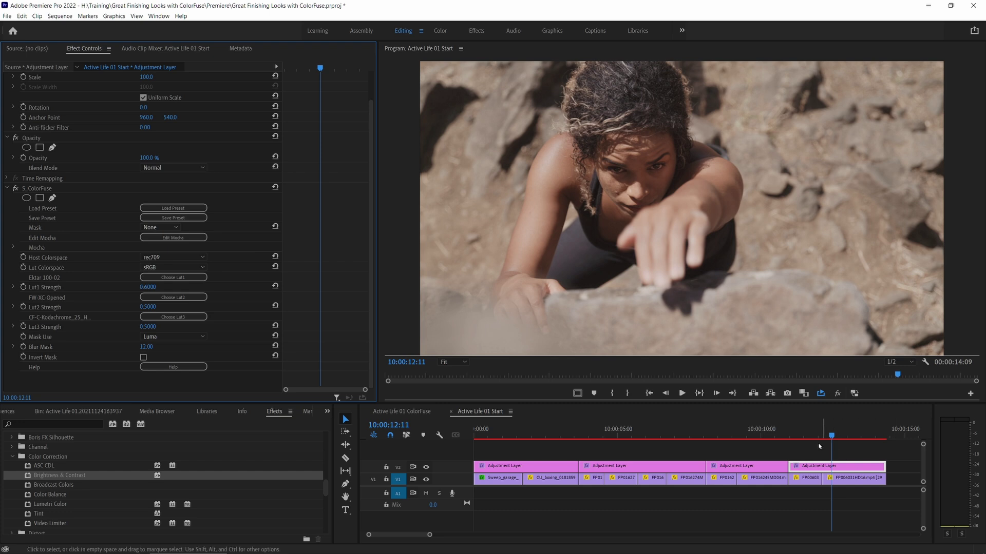
drag(831, 436, 799, 439)
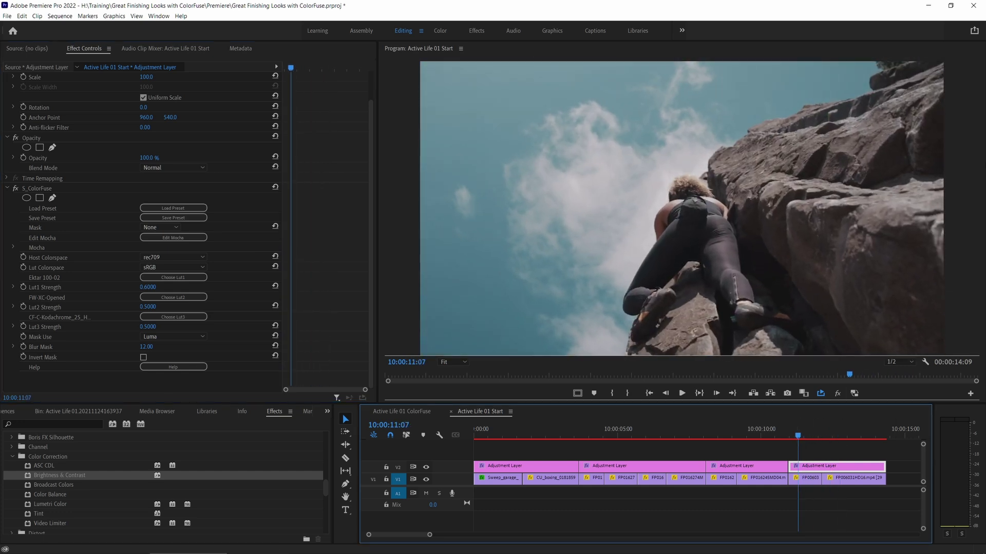
drag(793, 437, 836, 437)
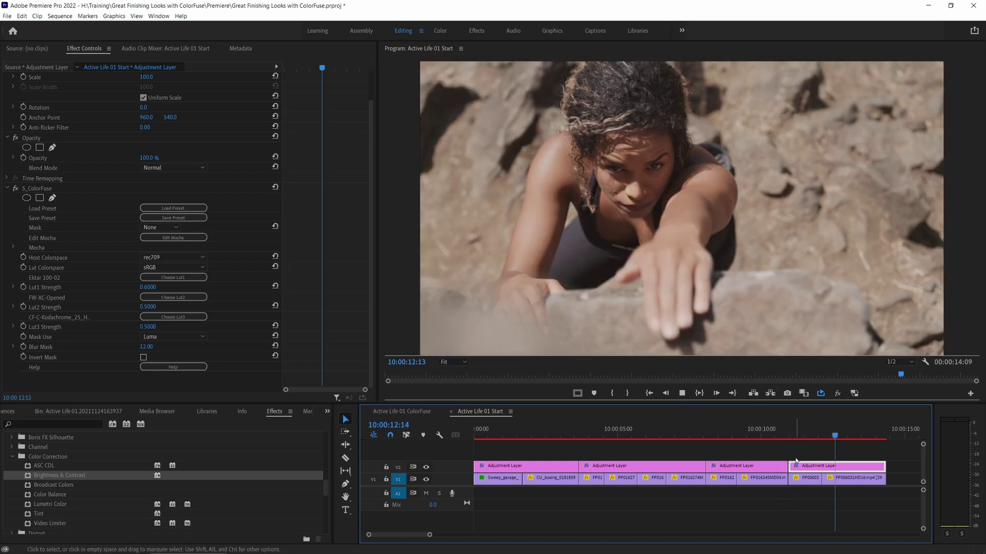
click(810, 437)
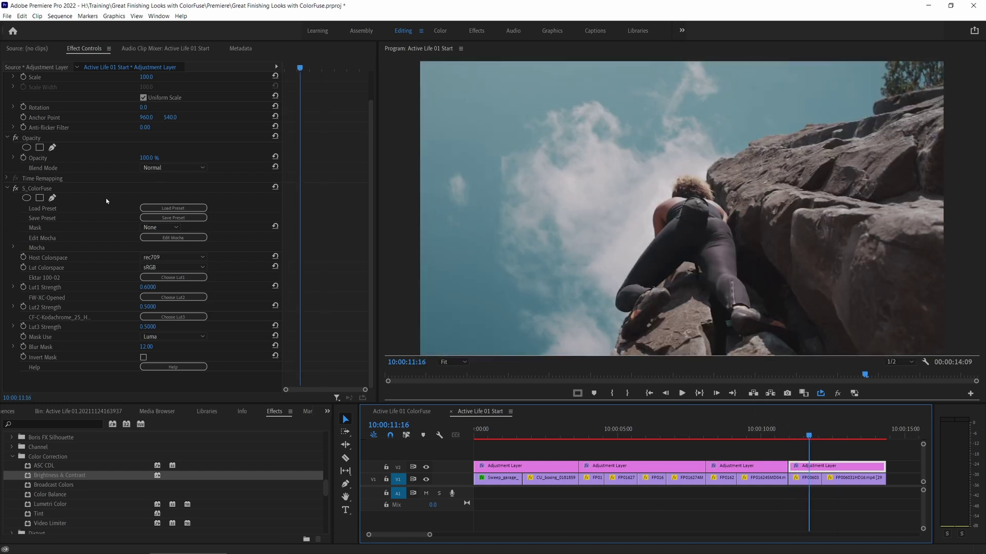
Save the S_ColorFuse settings as a Sapphire preset named 'Rock Climber'.
click(202, 221)
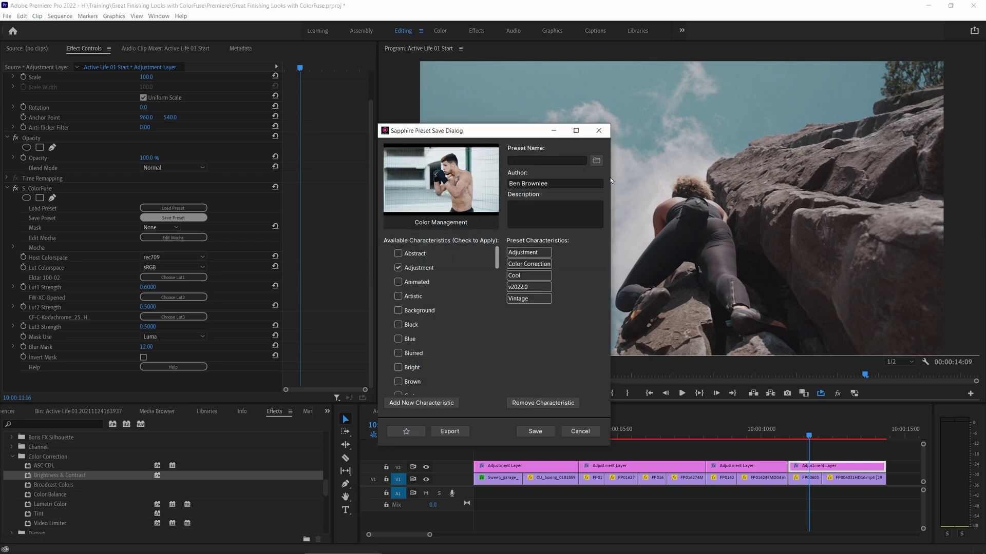
text(Rock Climber)
click(549, 435)
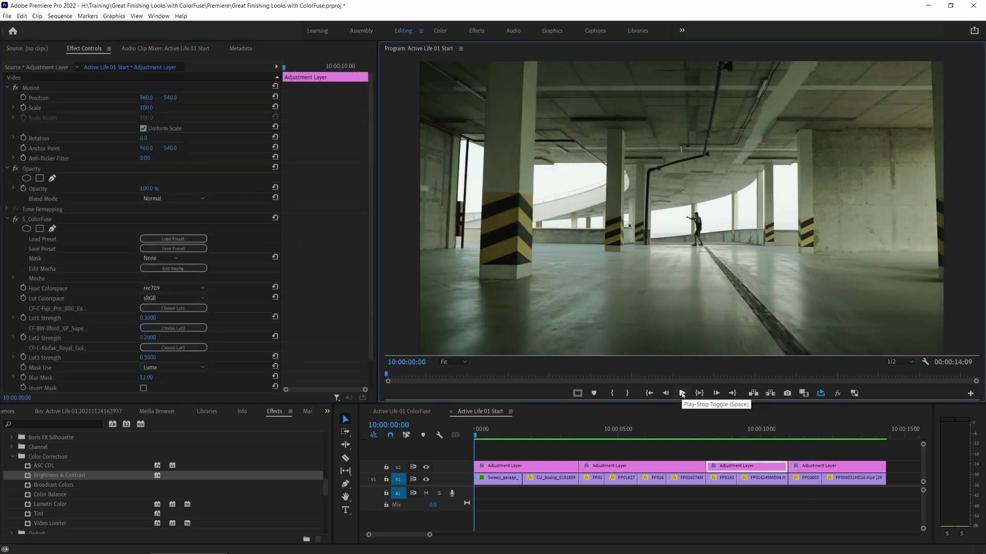
click(682, 394)
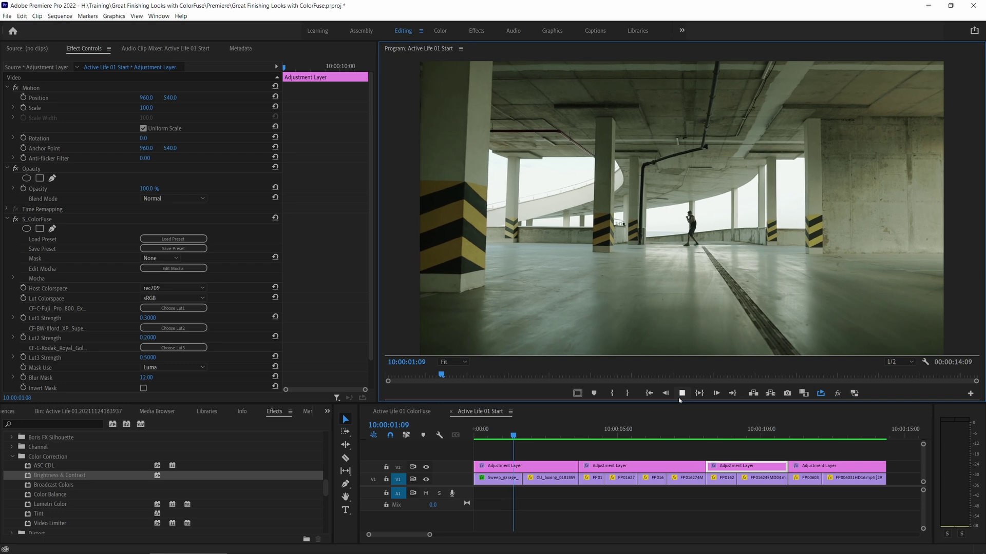